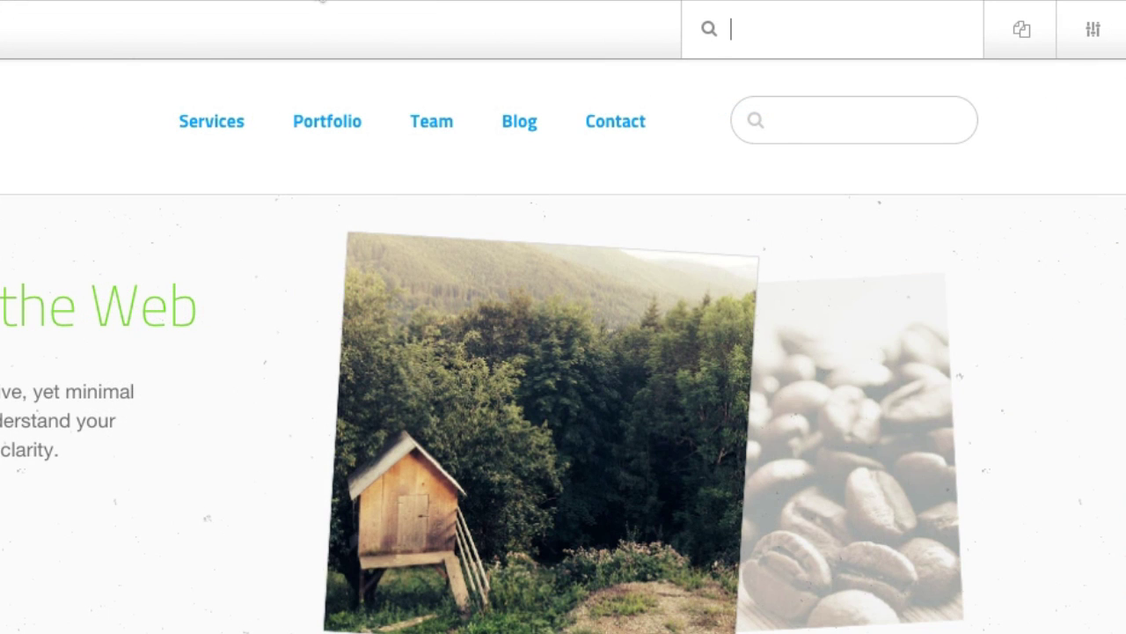
# Search the site's tools for "themes" and view the Portfolio page
pyautogui.write('themes')
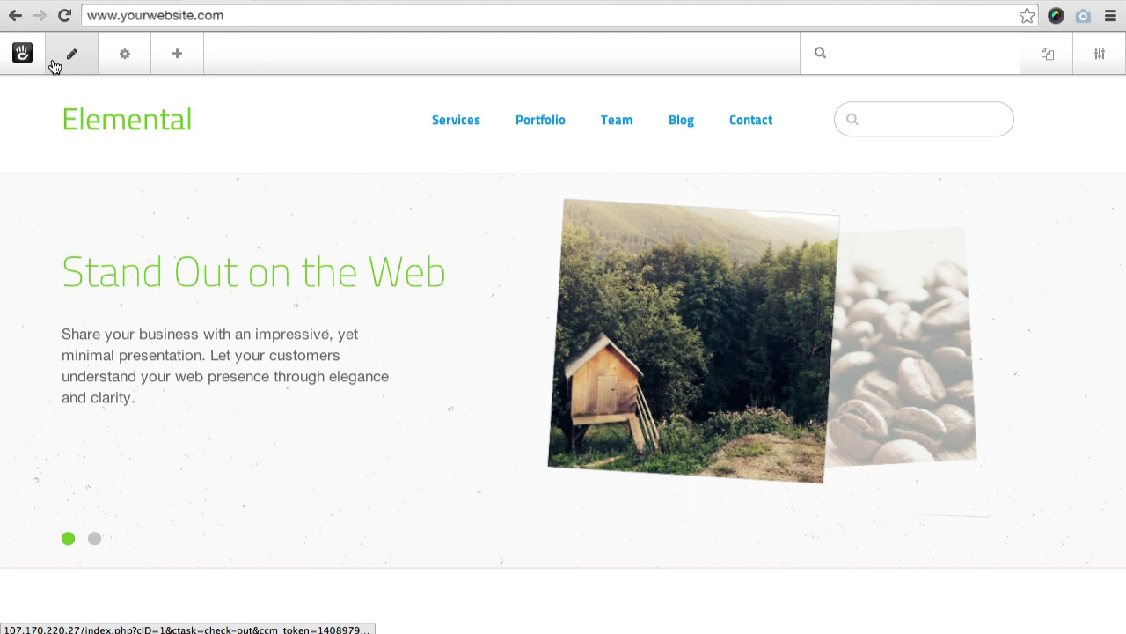
pyautogui.click(546, 124)
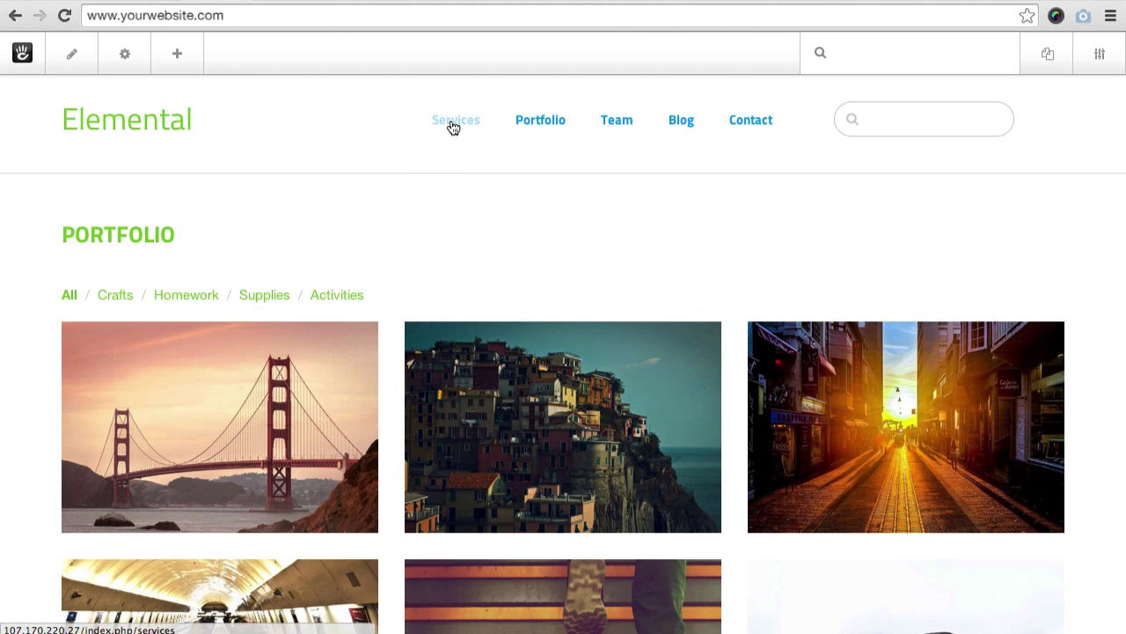
# Put the Services page into edit mode and move the Awesome Features content block into the column that holds the Support text
pyautogui.click(453, 127)
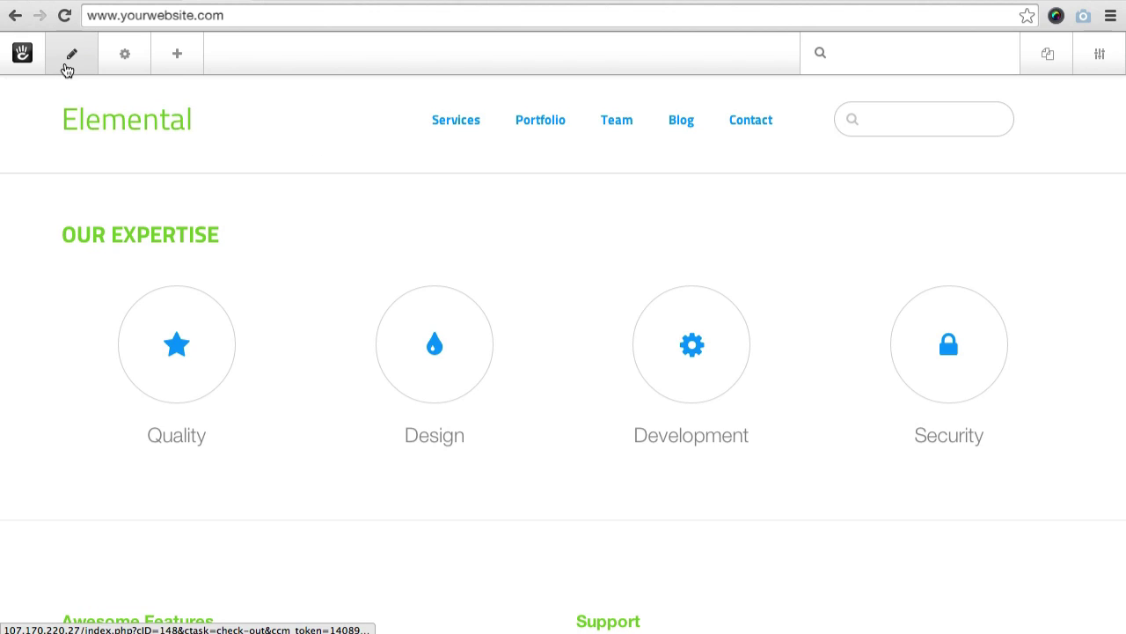
pyautogui.click(70, 60)
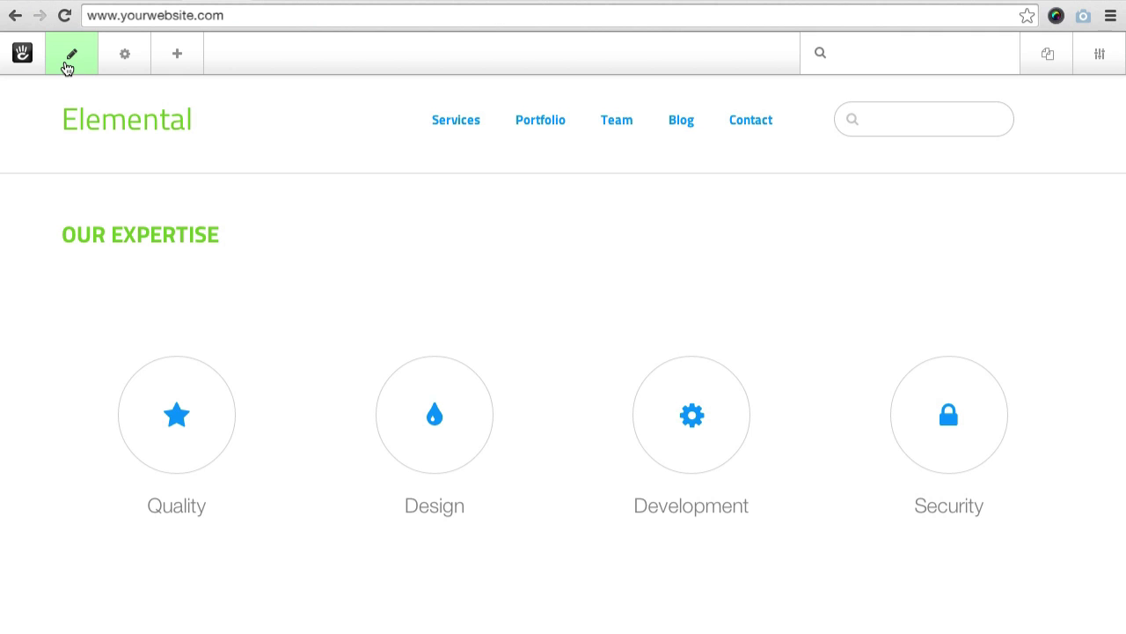
pyautogui.scroll(-3, 365, 390)
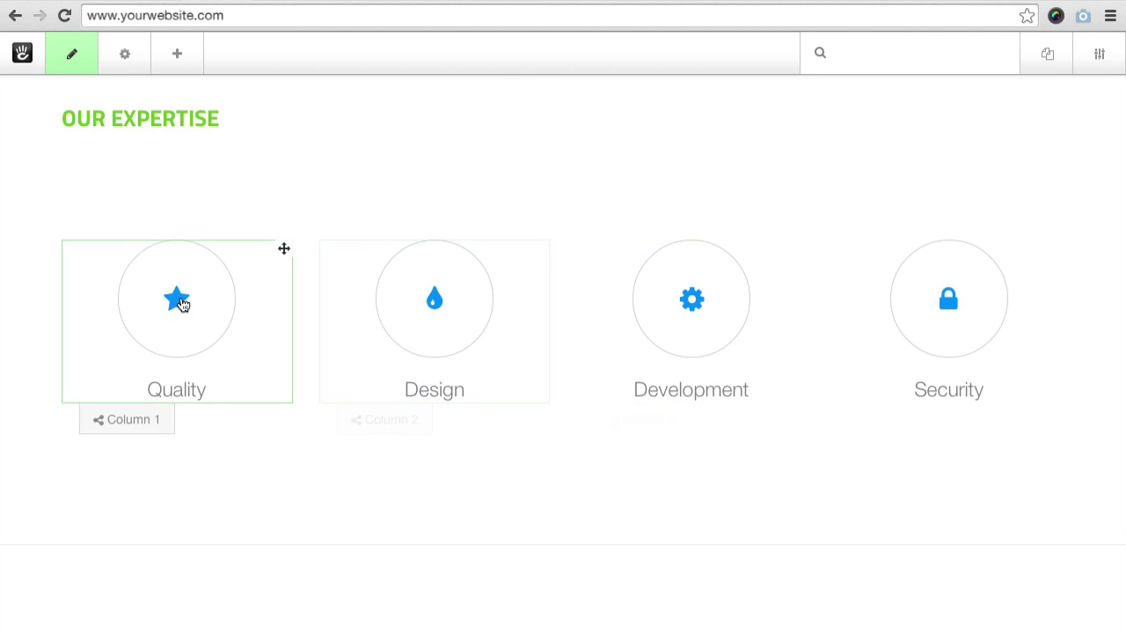
pyautogui.scroll(-5, 179, 301)
pyautogui.scroll(-1, 180, 304)
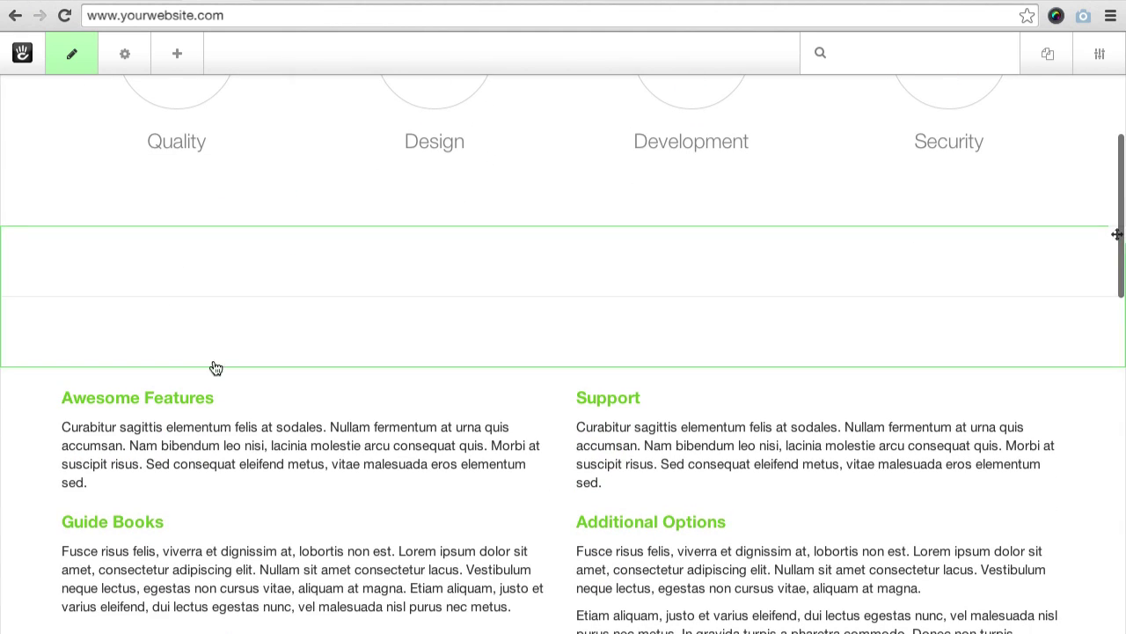
pyautogui.click(304, 426)
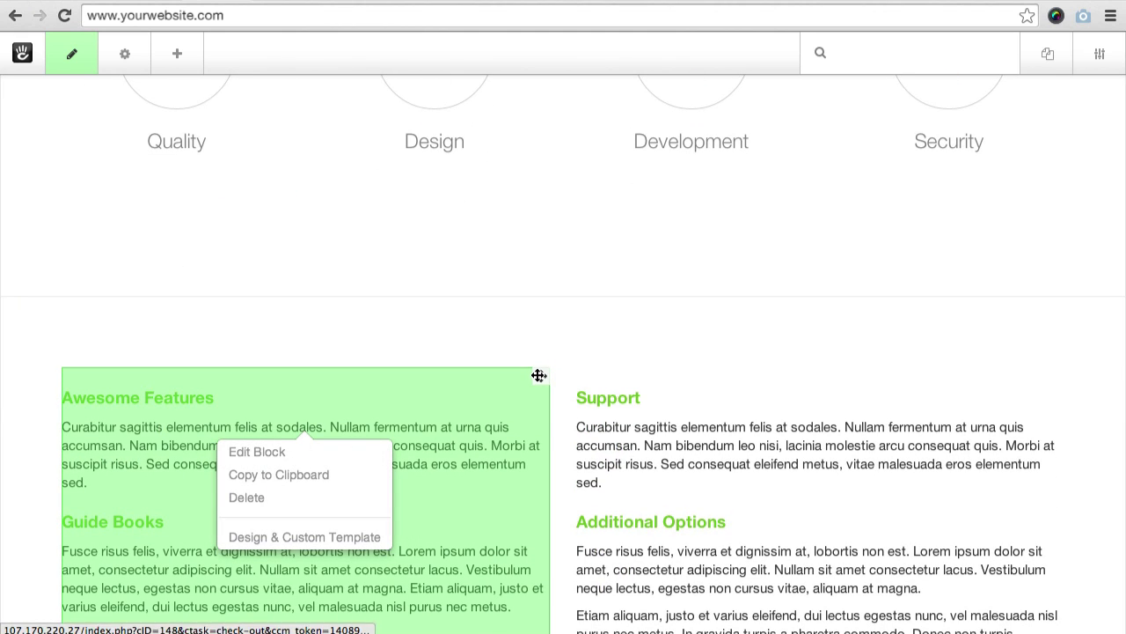
pyautogui.moveTo(541, 376); pyautogui.dragTo(694, 369)
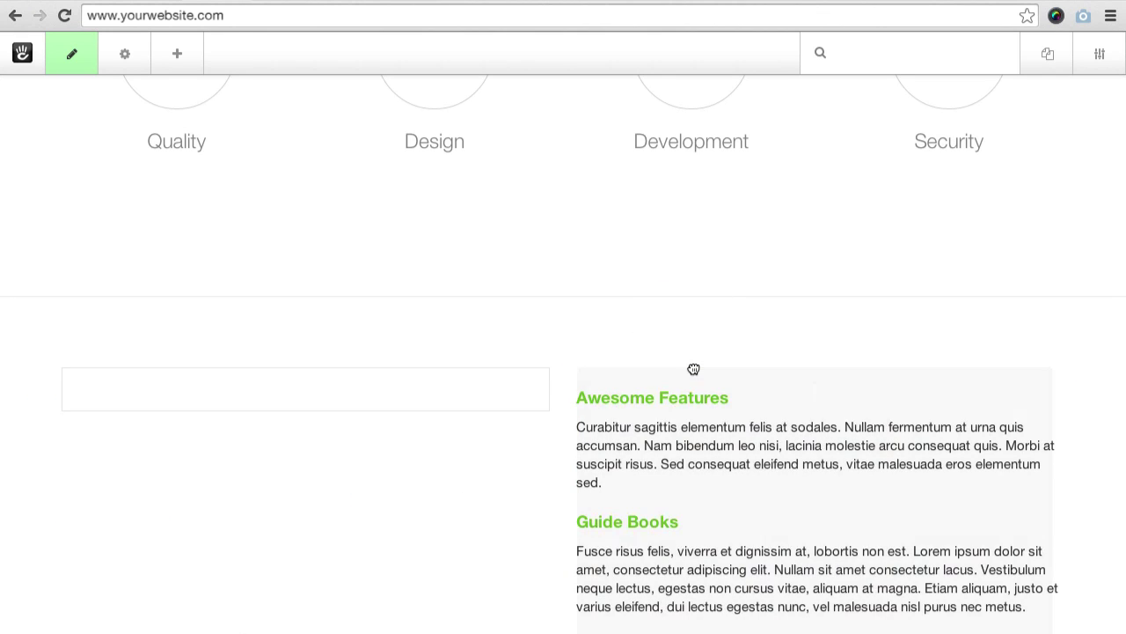
# Add the heading "asdfsadfsda" above Guide Books and "asdfsf fas dfsa" after the Awesome Features paragraph, and save the block
pyautogui.click(720, 453)
pyautogui.click(692, 479)
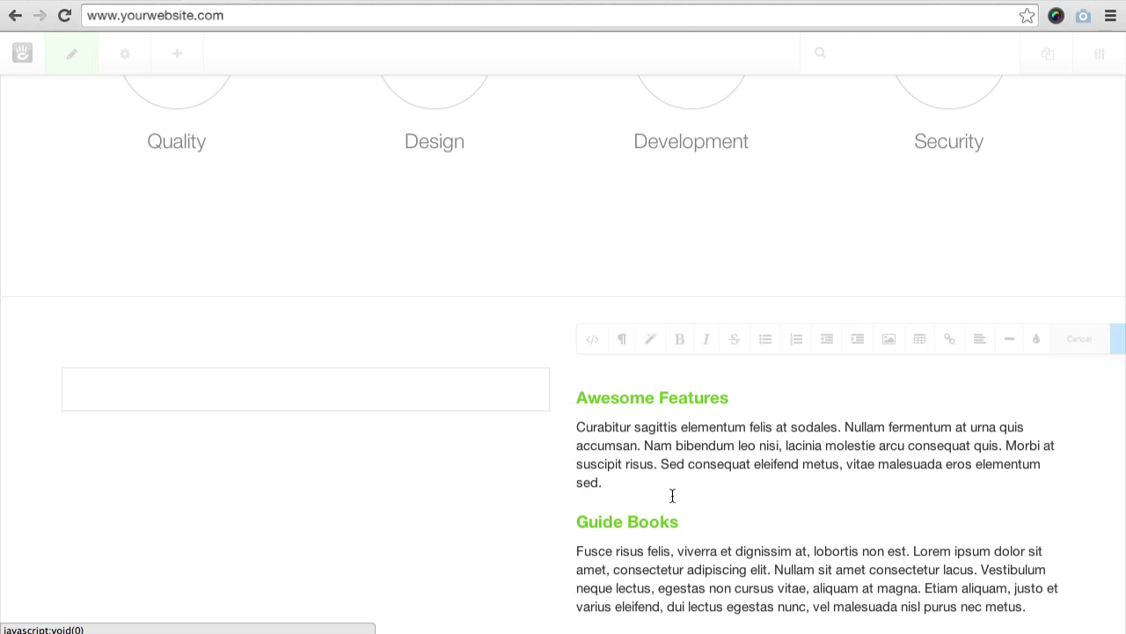
pyautogui.click(673, 491)
pyautogui.press('Return')
pyautogui.write('asdfsadfsda')
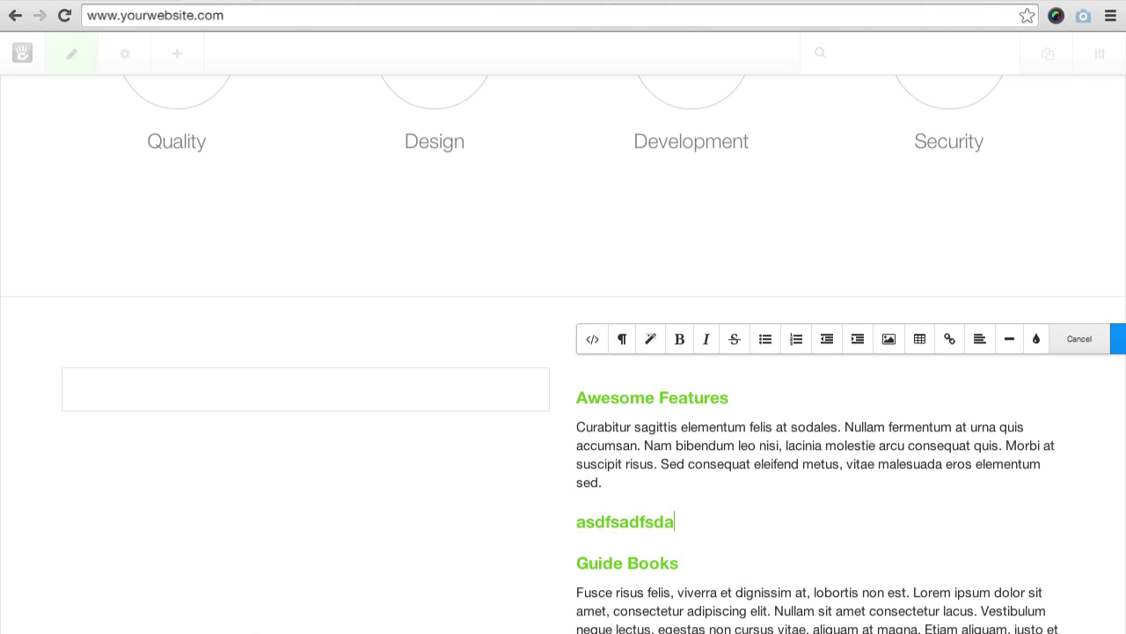
pyautogui.click(603, 481)
pyautogui.write('asdfsf fas dfsa')
pyautogui.hscroll(1, 893, 488)
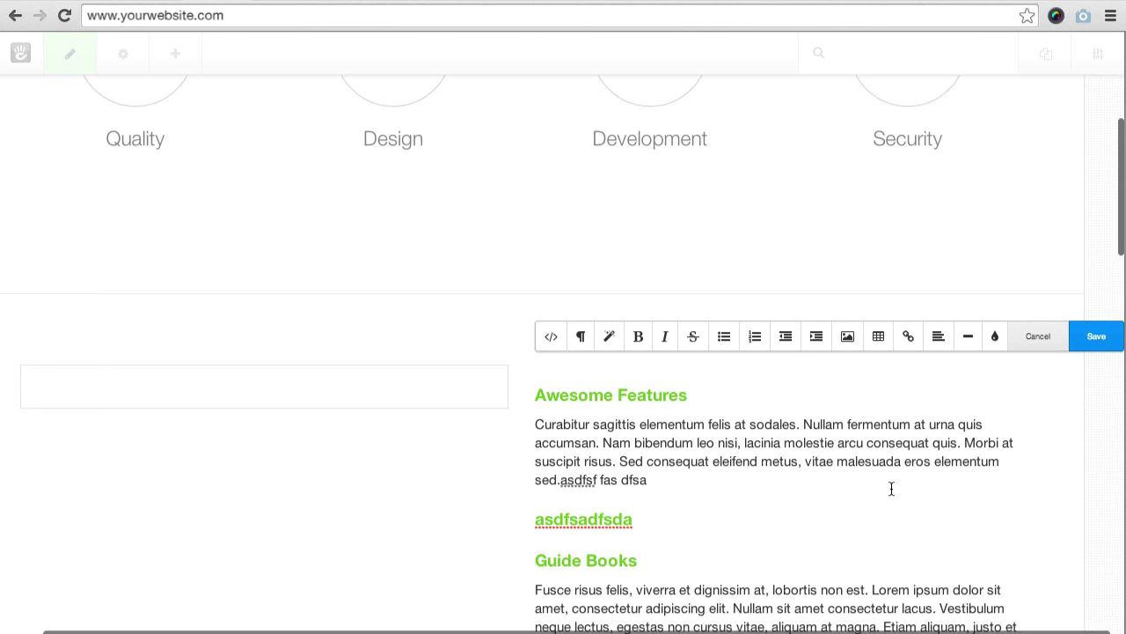
pyautogui.click(1092, 319)
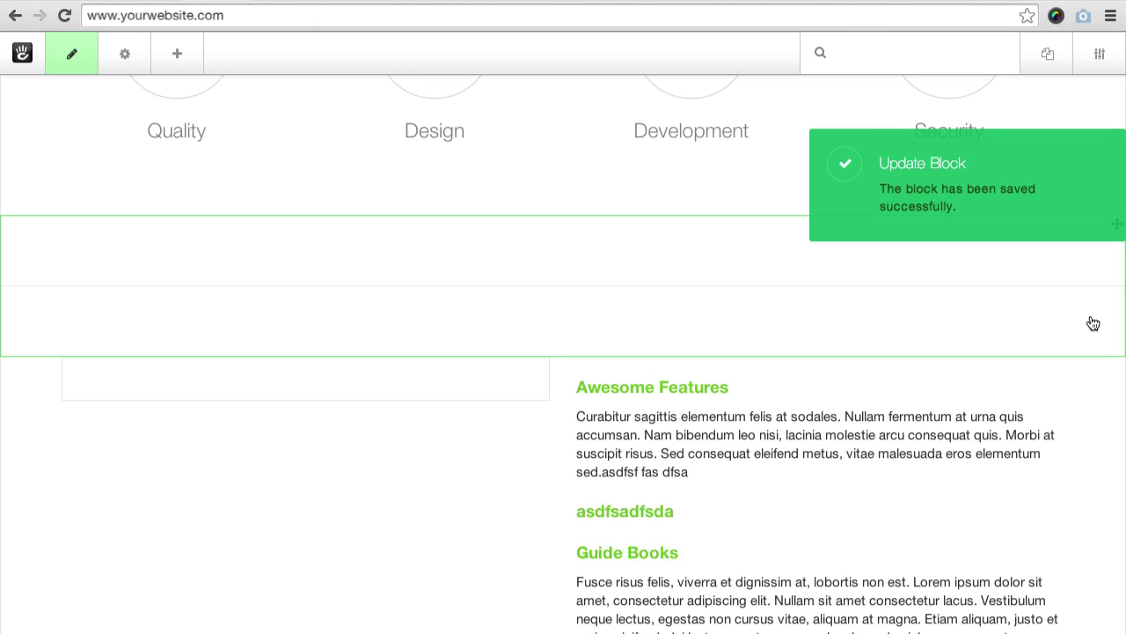
# Change the icon of the Design feature block to Toggle Down and save it
pyautogui.scroll(3, 528, 348)
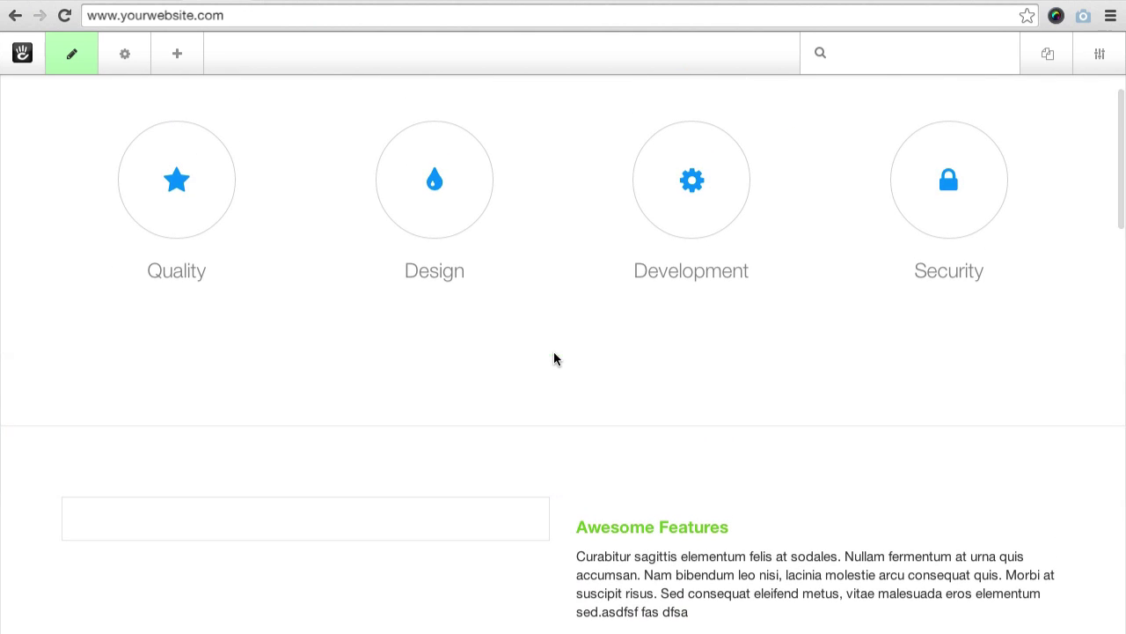
pyautogui.click(407, 231)
pyautogui.click(405, 227)
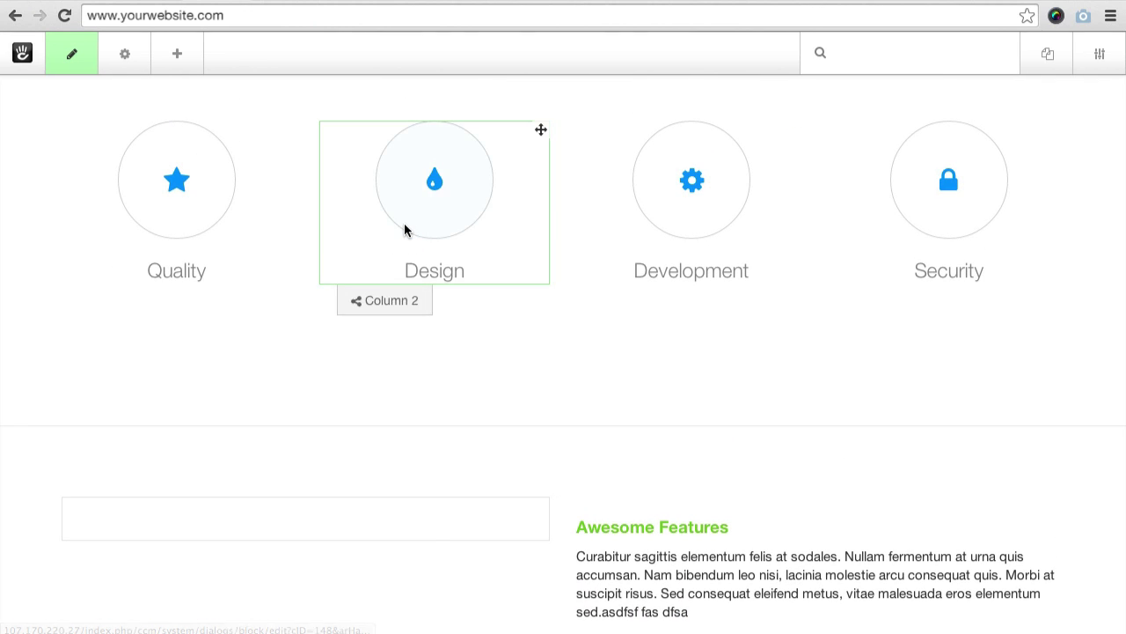
pyautogui.click(539, 227)
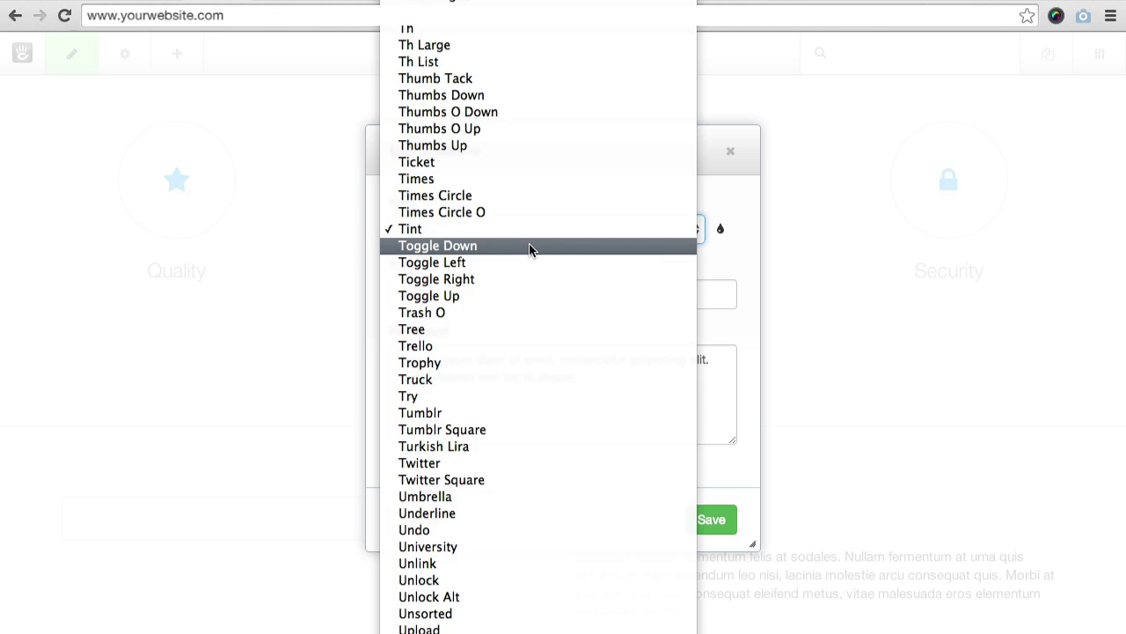
pyautogui.click(531, 248)
pyautogui.click(709, 517)
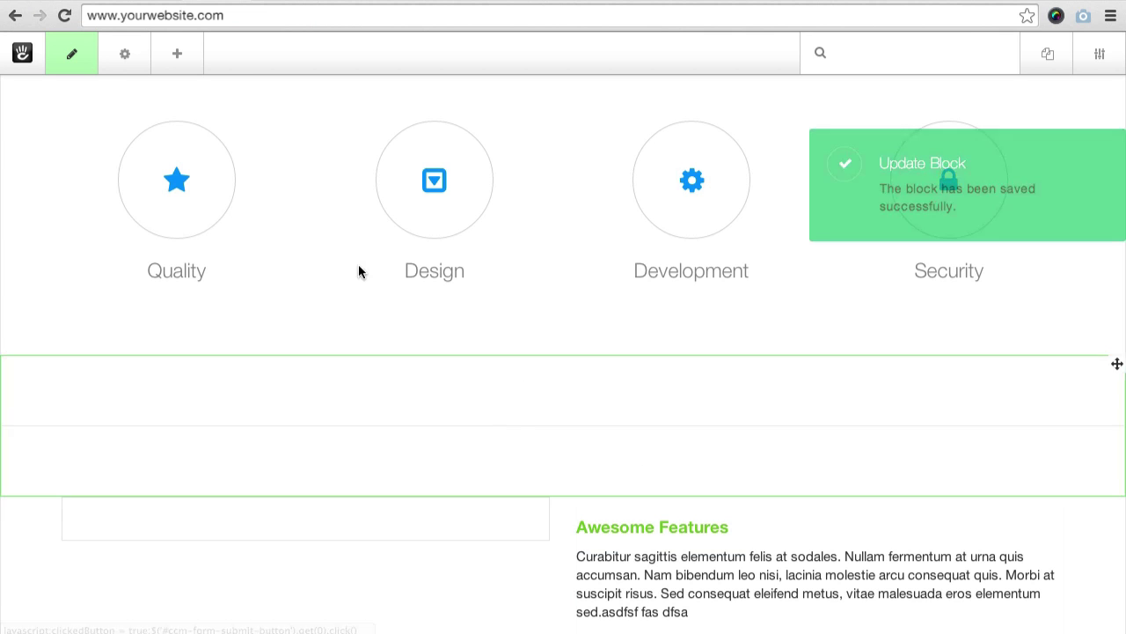
pyautogui.click(187, 67)
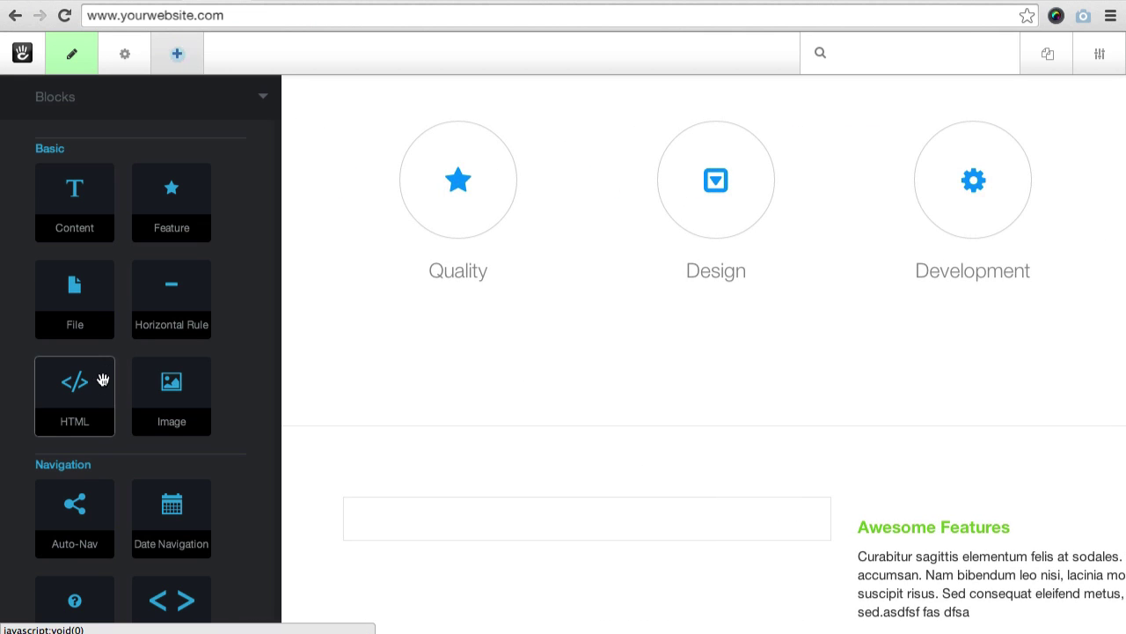
pyautogui.moveTo(88, 317); pyautogui.dragTo(466, 247)
pyautogui.press('Escape')
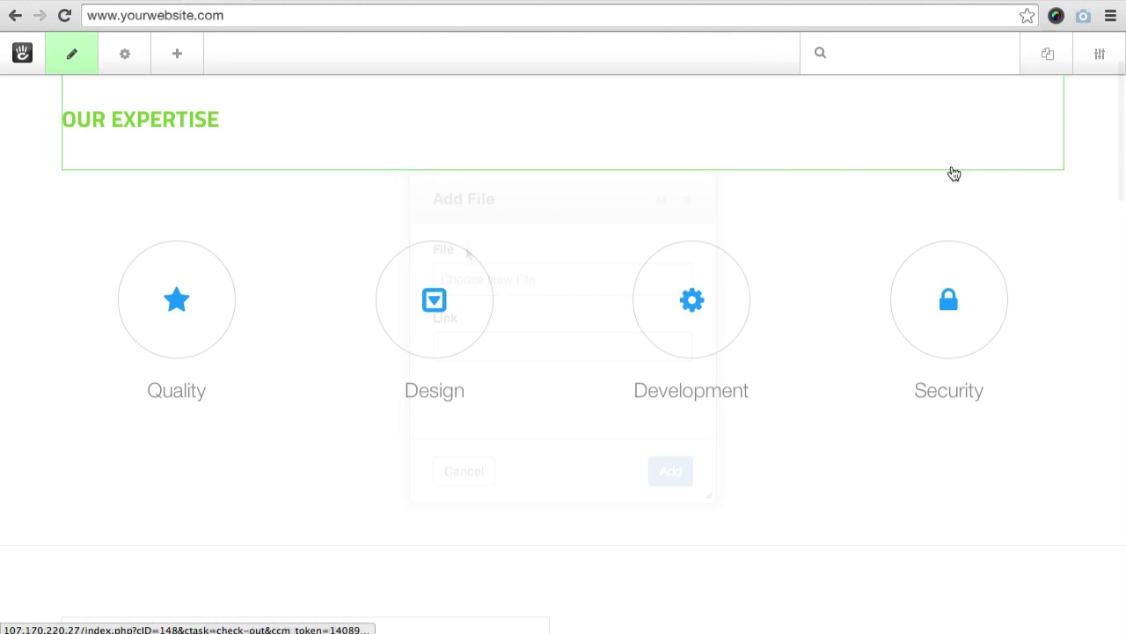
# Create an empty page and add a Page Title block with the custom title "Hello Page!" to its main area
pyautogui.click(1048, 68)
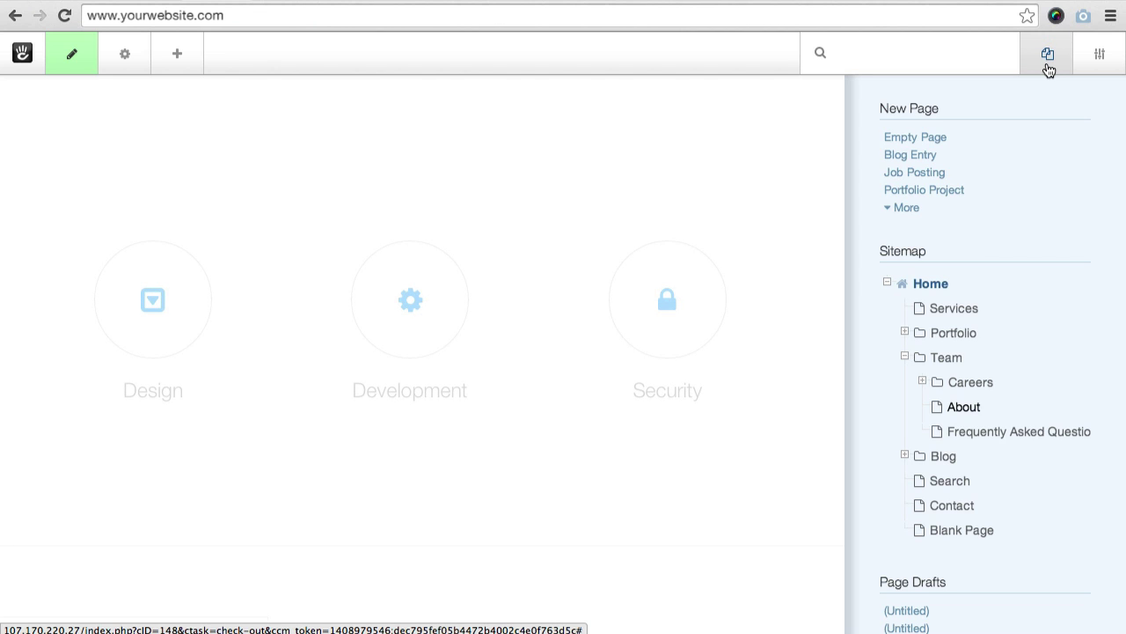
pyautogui.click(920, 139)
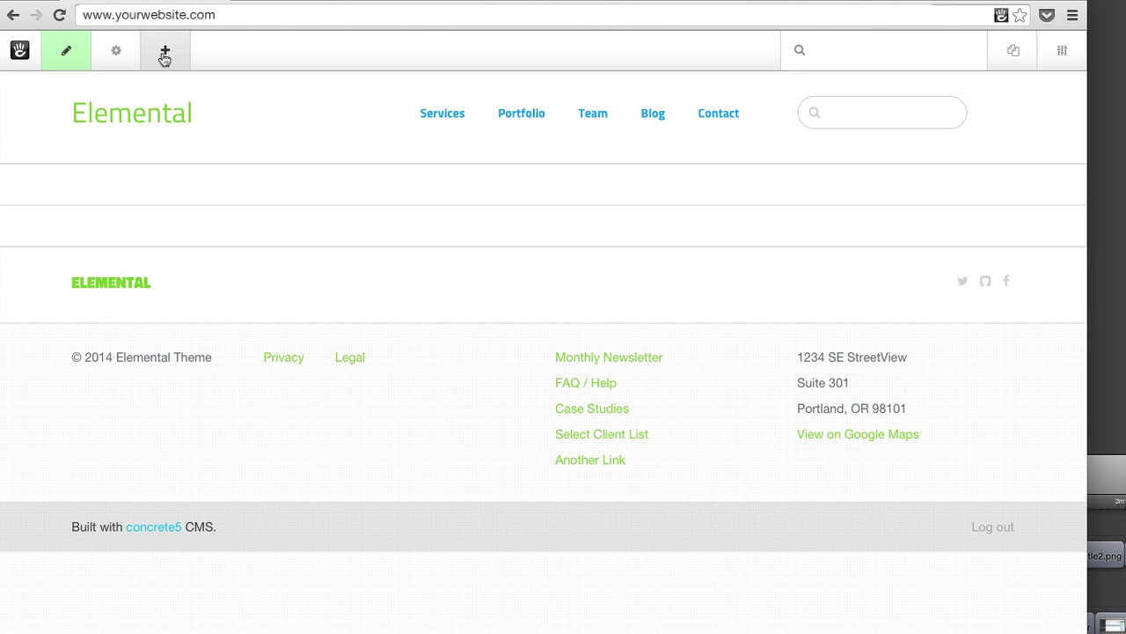
pyautogui.click(161, 55)
pyautogui.scroll(-2, 183, 389)
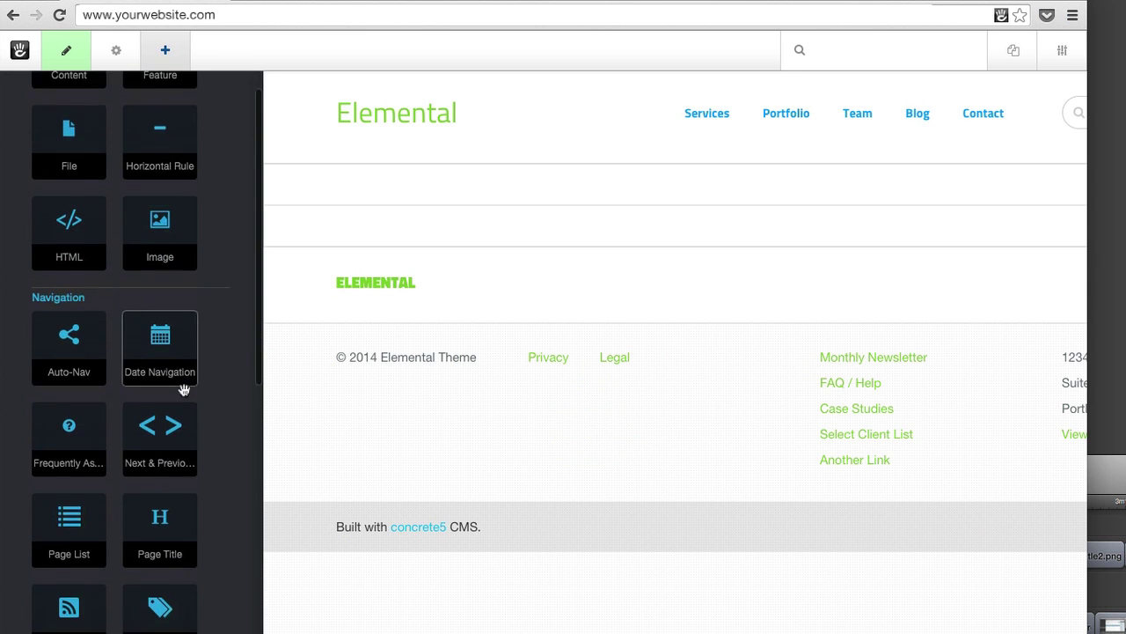
pyautogui.moveTo(171, 435); pyautogui.dragTo(270, 212)
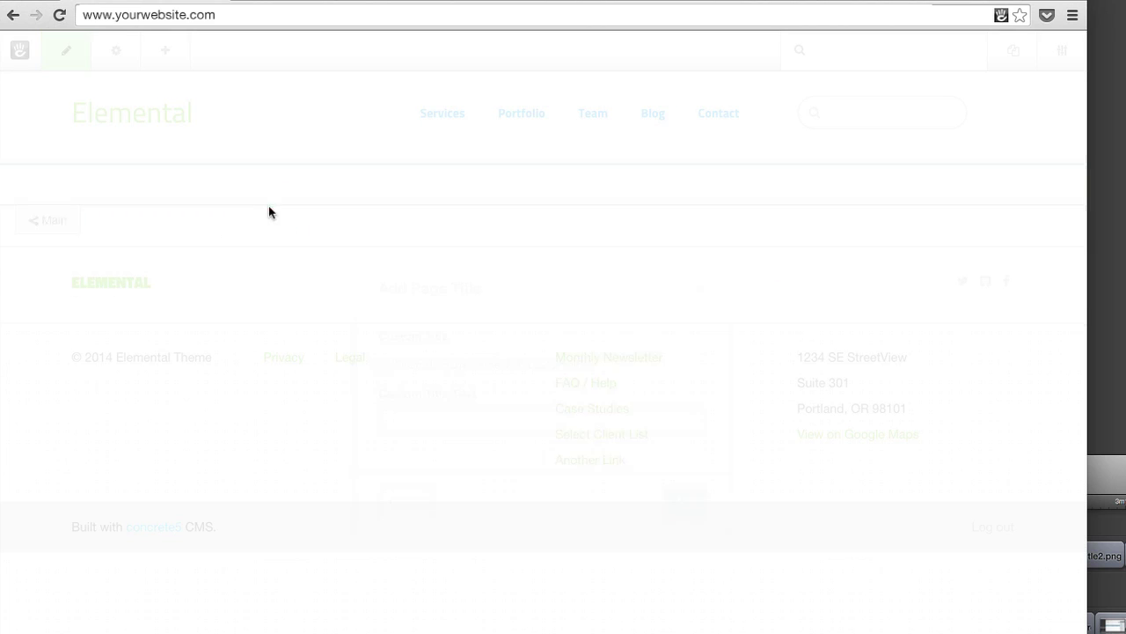
pyautogui.click(383, 365)
pyautogui.click(392, 419)
pyautogui.write('He')
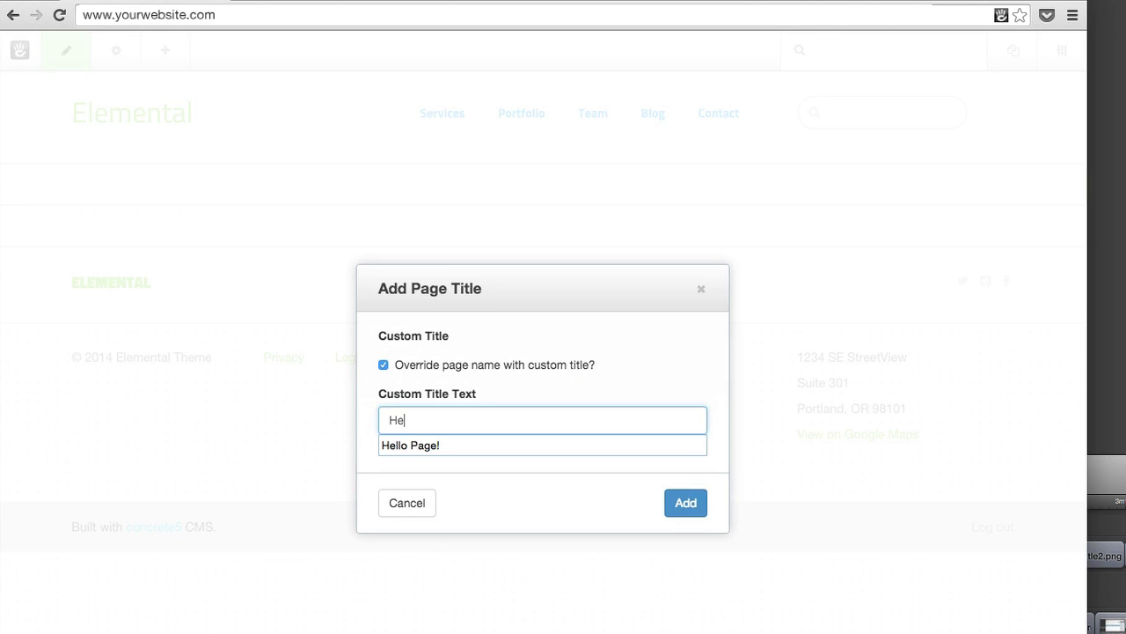
pyautogui.write('llo Page!')
pyautogui.click(668, 505)
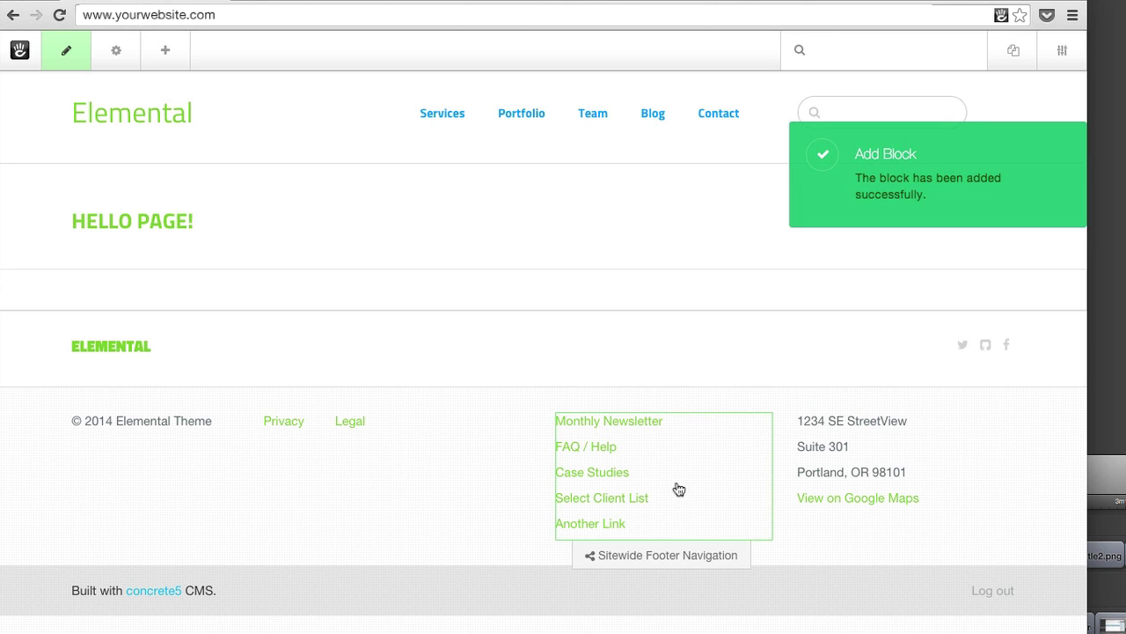
# Create a blog entry named "My New Post" with the short description "Just a quick summary"
pyautogui.click(1013, 53)
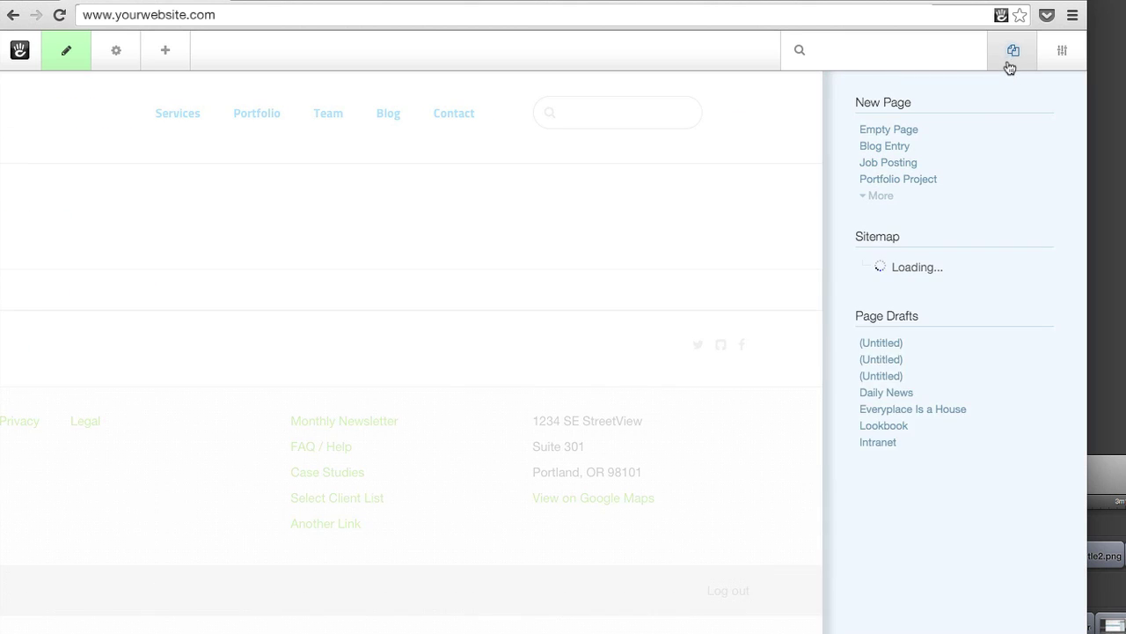
pyautogui.click(935, 146)
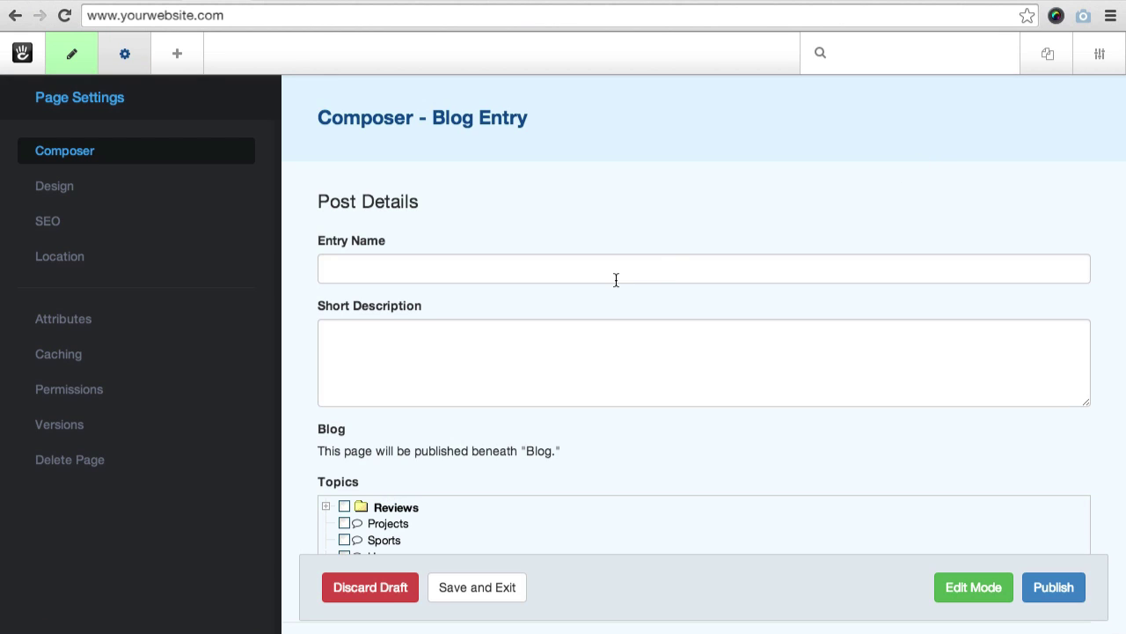
pyautogui.click(616, 279)
pyautogui.write('My New P')
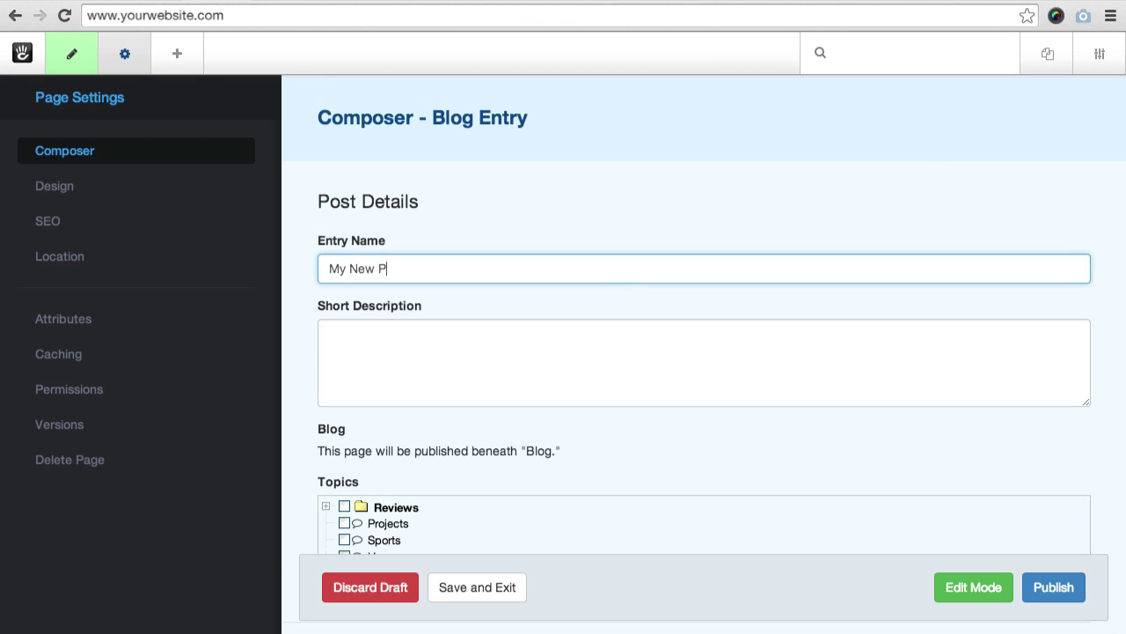
pyautogui.write('ost')
pyautogui.press('Tab')
pyautogui.write('Just a ')
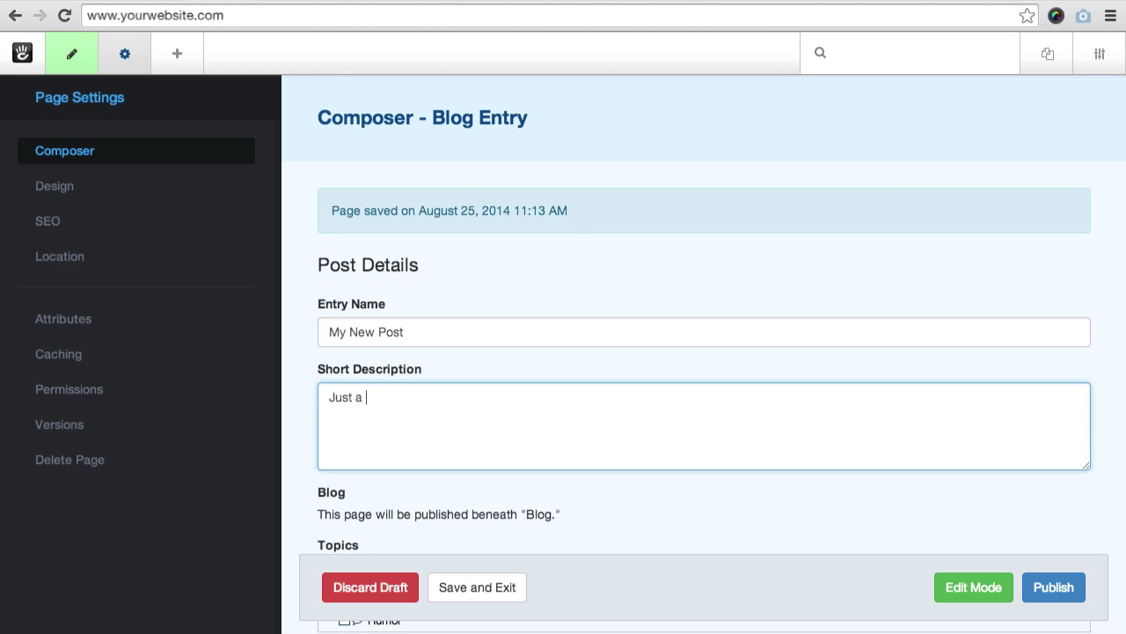
pyautogui.write('quic')
pyautogui.press('BackSpace')
pyautogui.write('ick summary')
# Switch the new blog entry to edit mode and publish the page
pyautogui.click(959, 601)
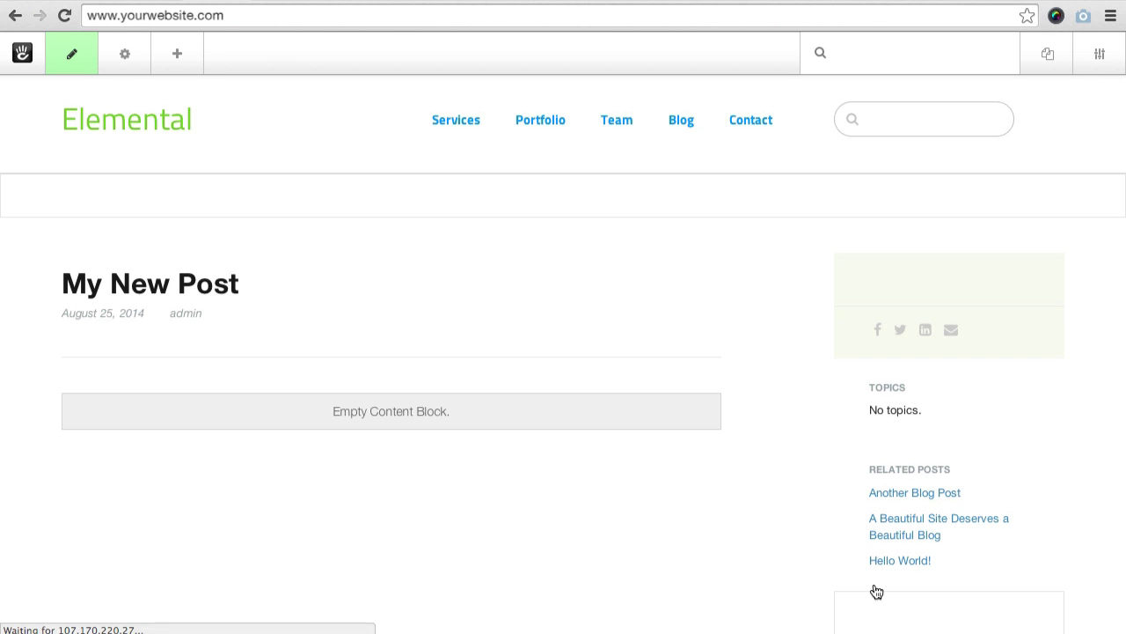
pyautogui.click(78, 64)
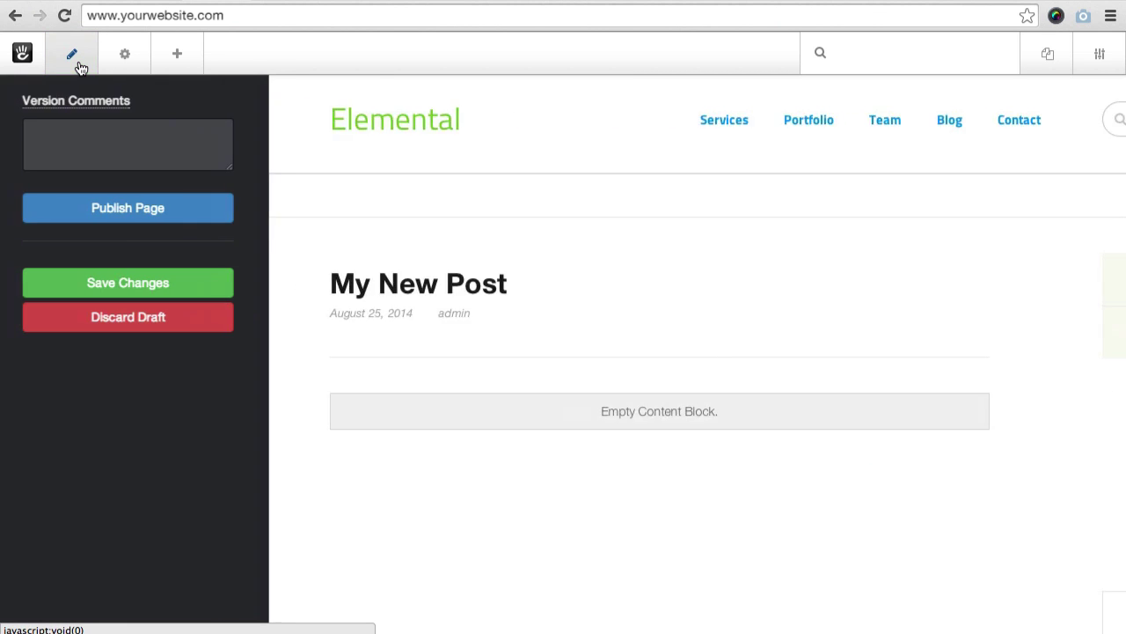
pyautogui.click(123, 220)
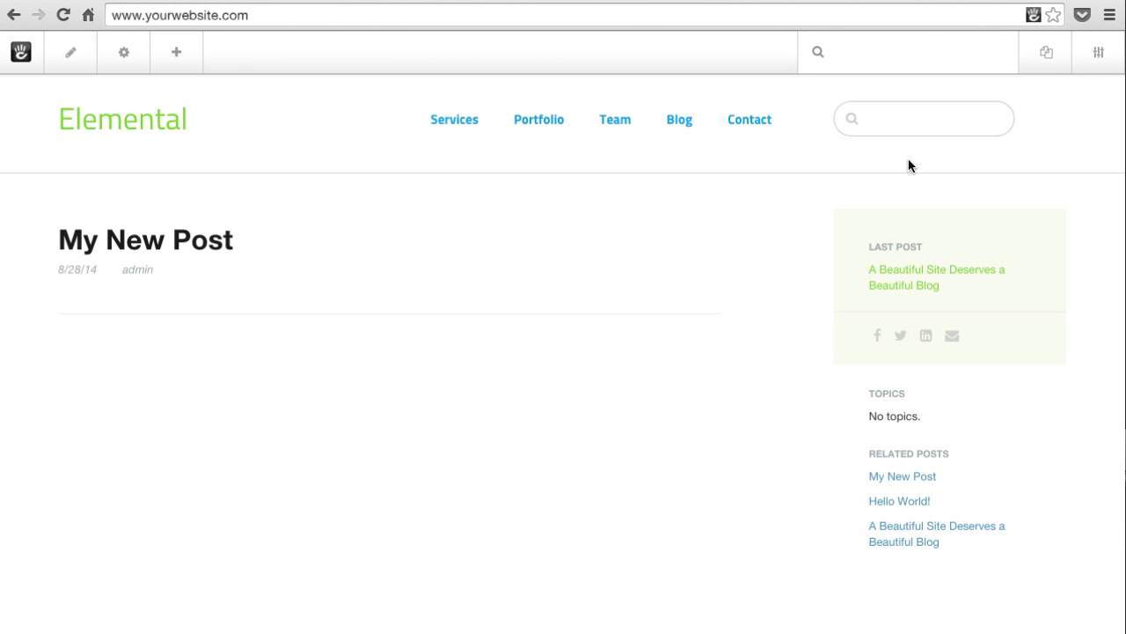
# Look at the member list in the site dashboard and return to the published blog post
pyautogui.click(1092, 66)
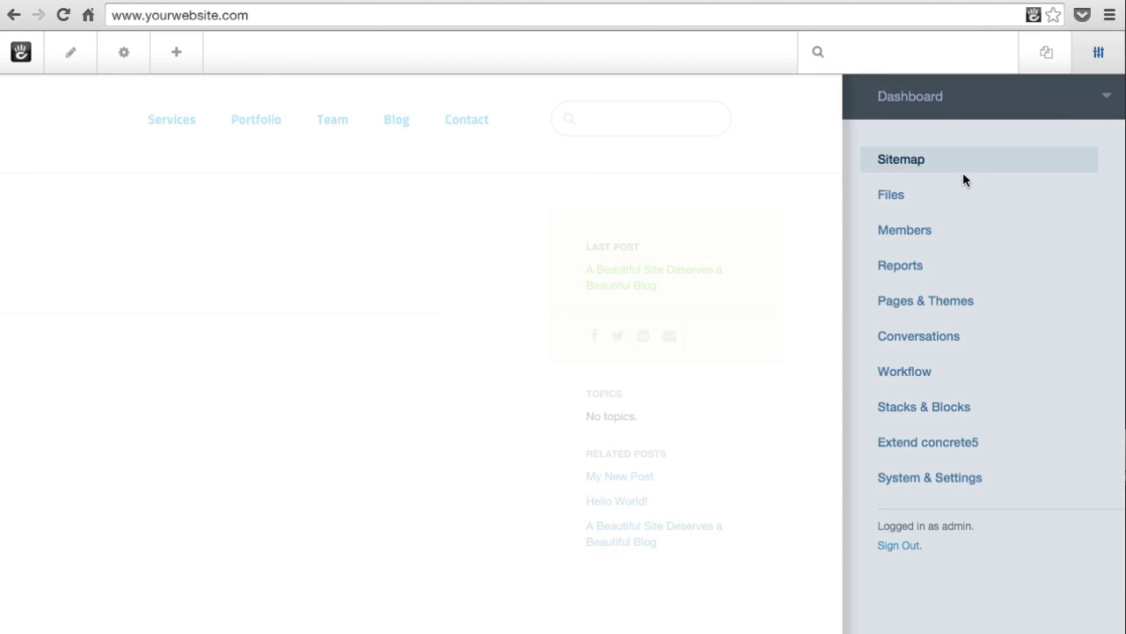
pyautogui.click(946, 233)
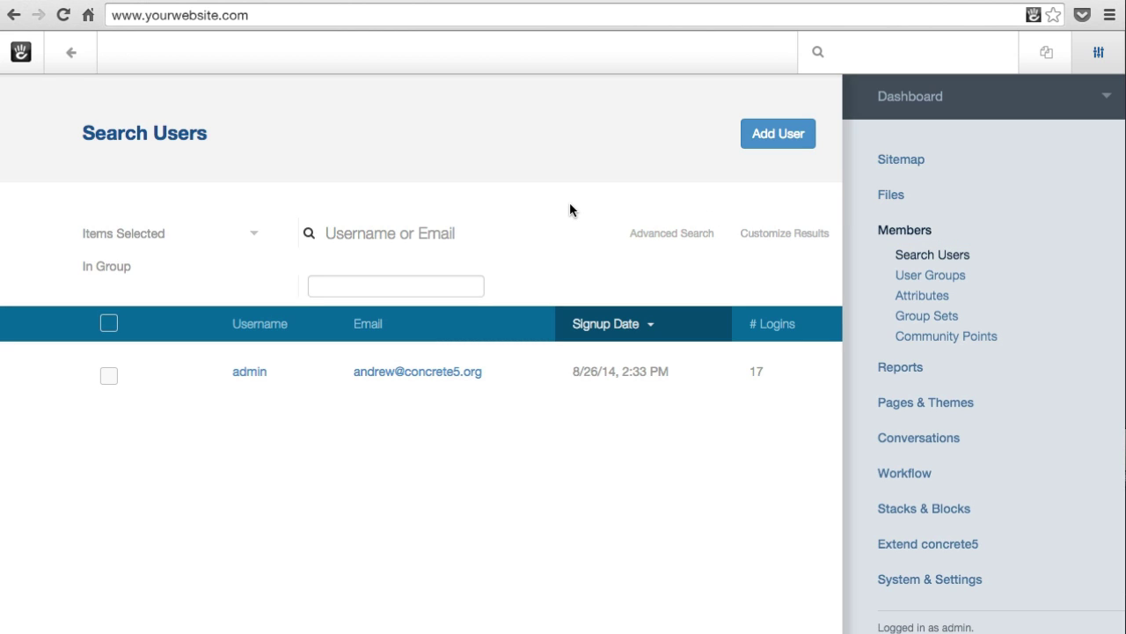
pyautogui.click(91, 59)
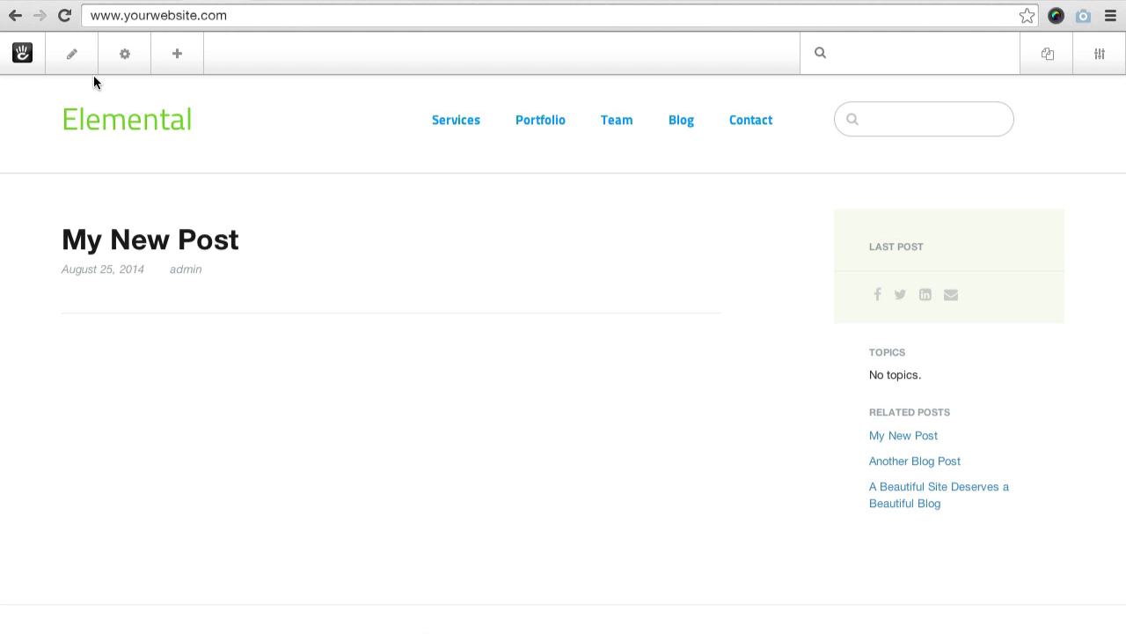
# View the blog post's SEO page settings, then find and look through the Bulk SEO Updater before returning to the site
pyautogui.click(104, 58)
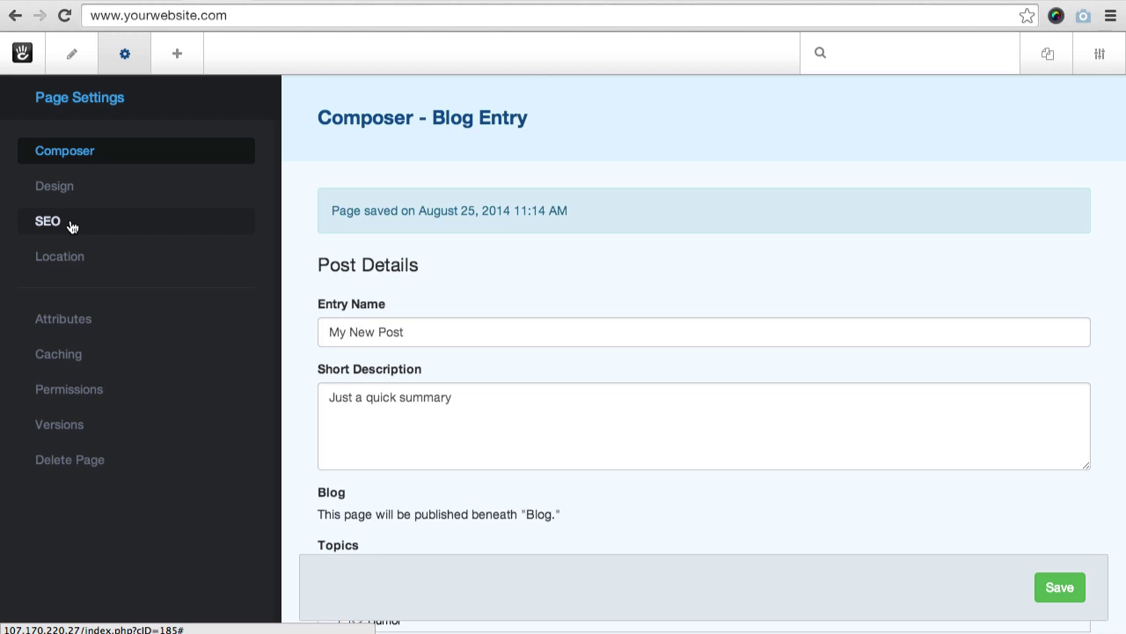
pyautogui.click(69, 221)
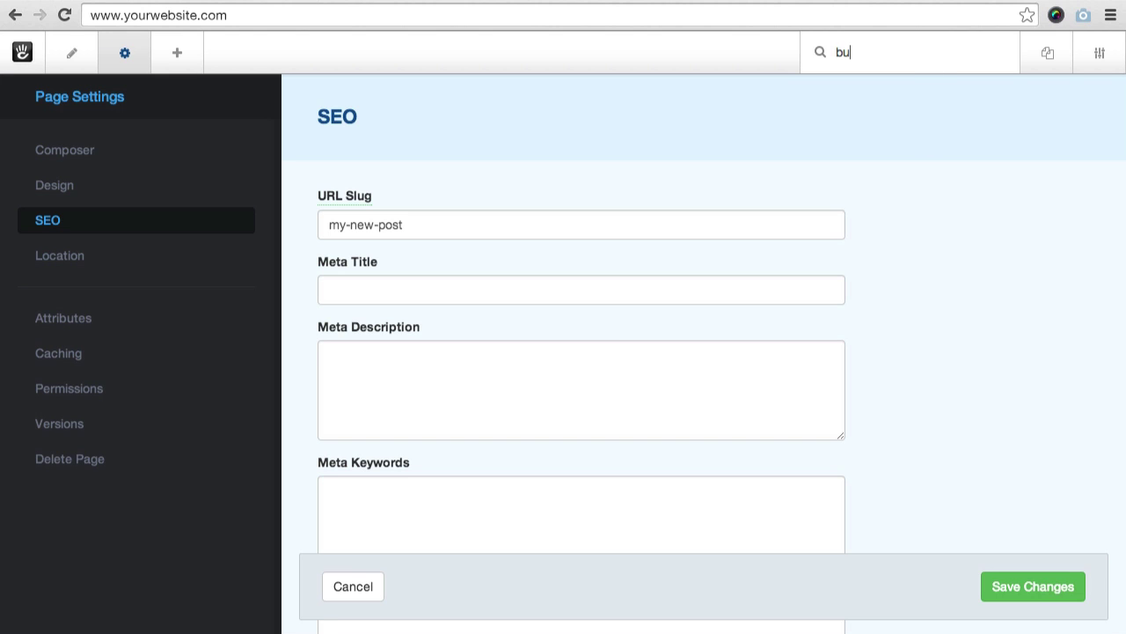
pyautogui.write('lk se')
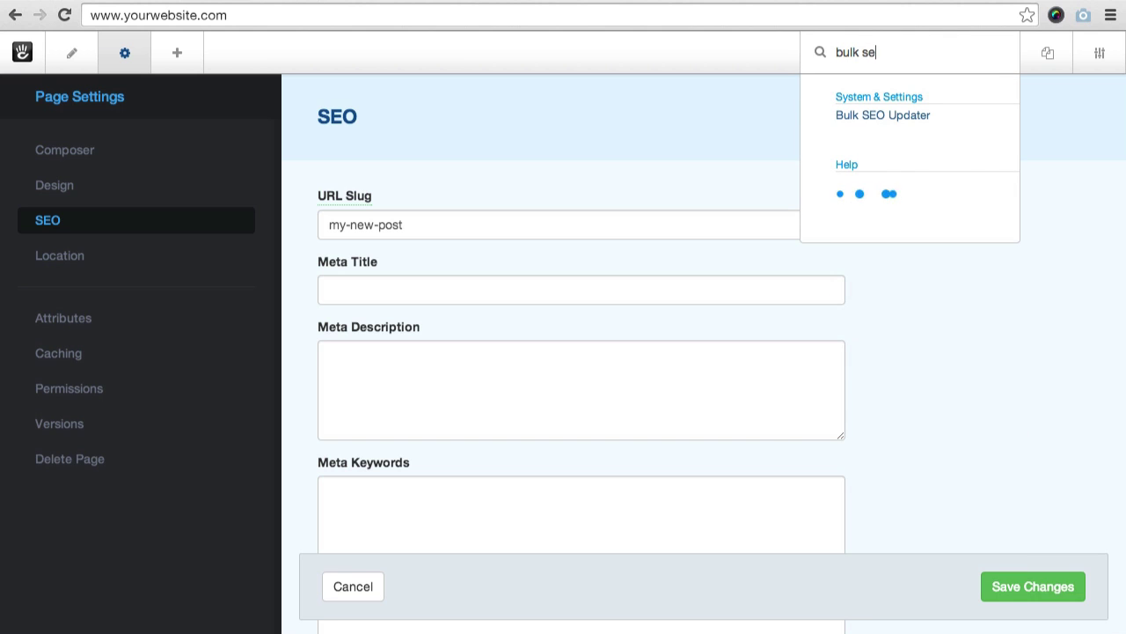
pyautogui.click(918, 117)
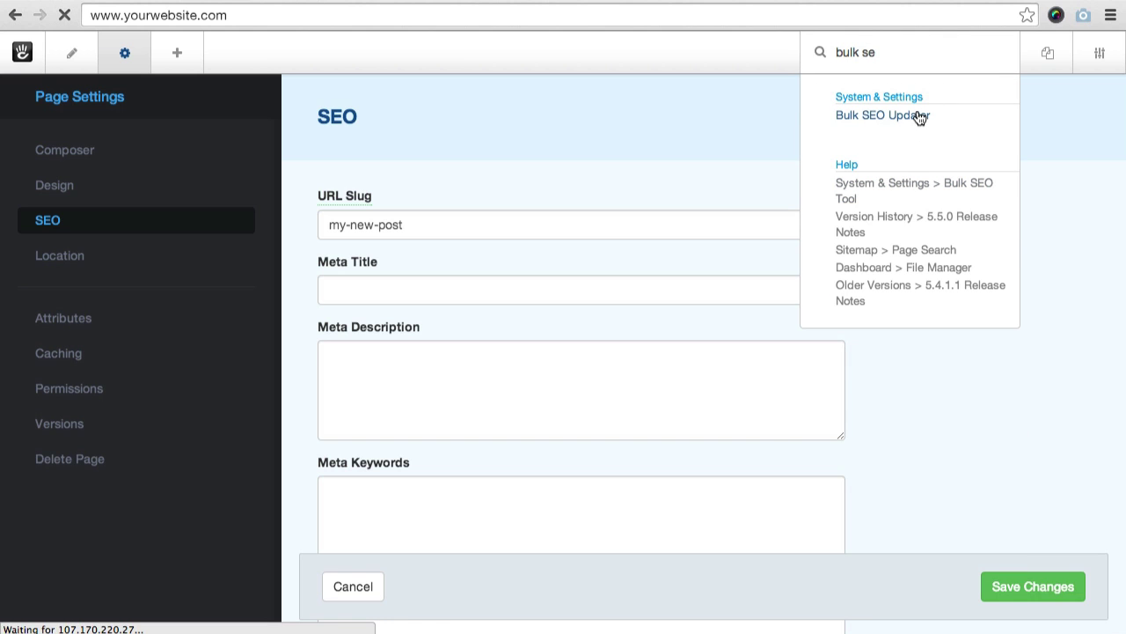
pyautogui.scroll(-15, 741, 321)
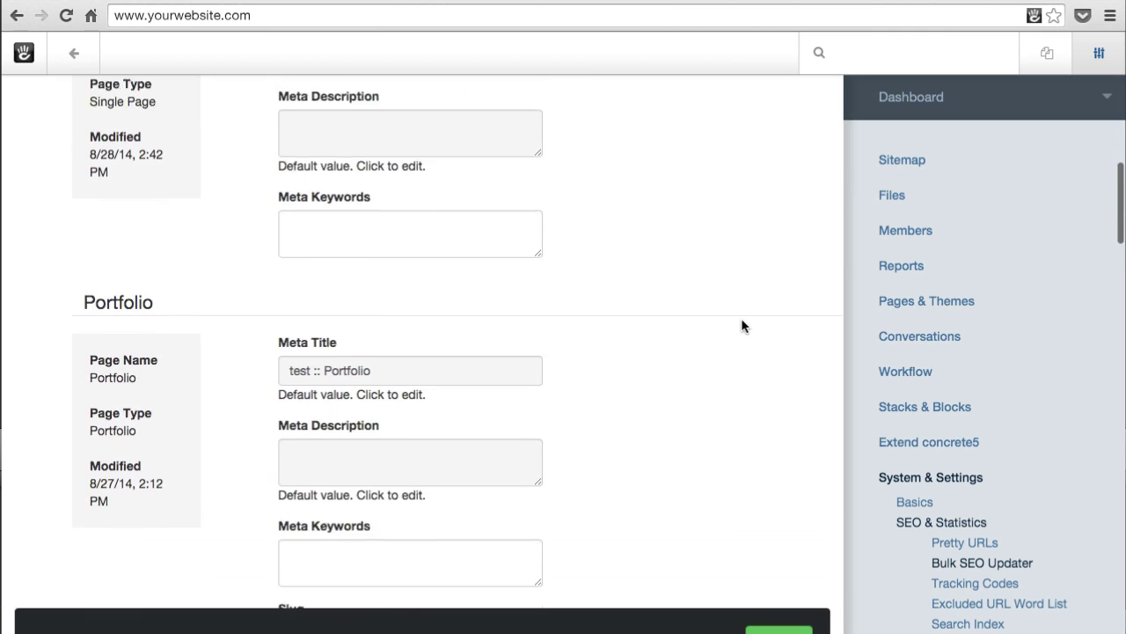
pyautogui.scroll(-1, 741, 320)
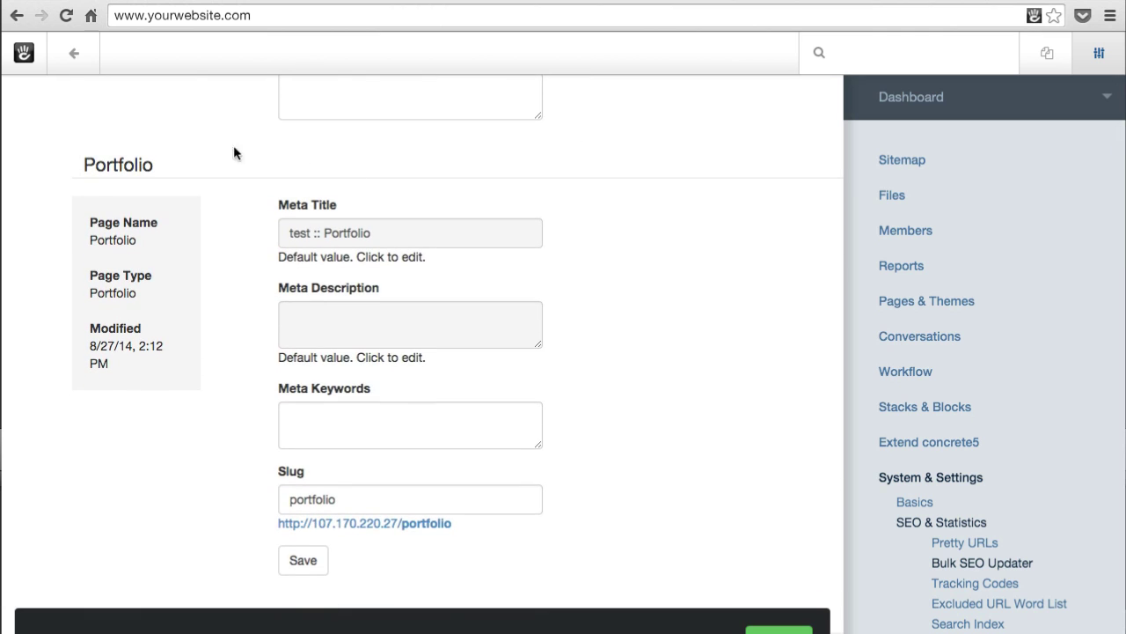
pyautogui.click(74, 54)
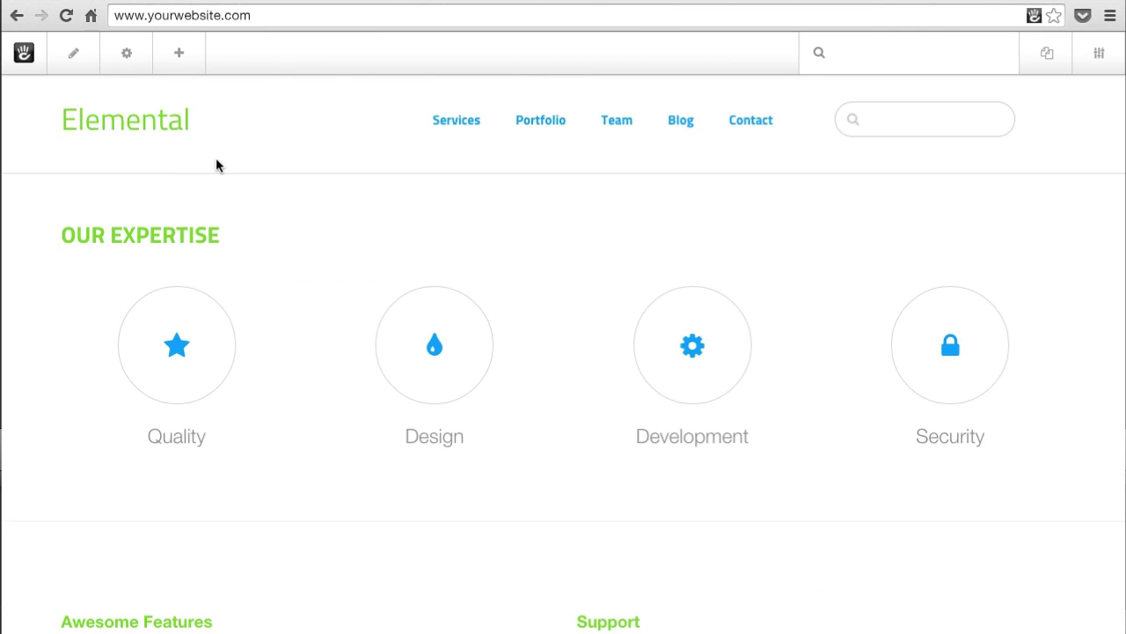
# Open the page's design settings and apply the Royal preset in the theme customization
pyautogui.click(129, 60)
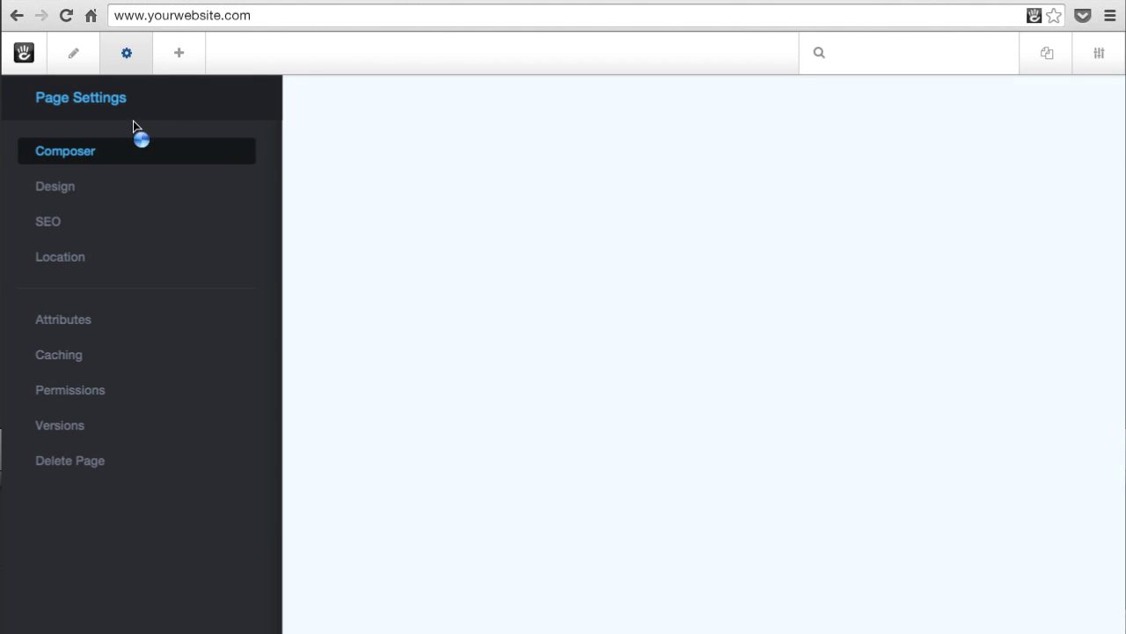
pyautogui.click(122, 194)
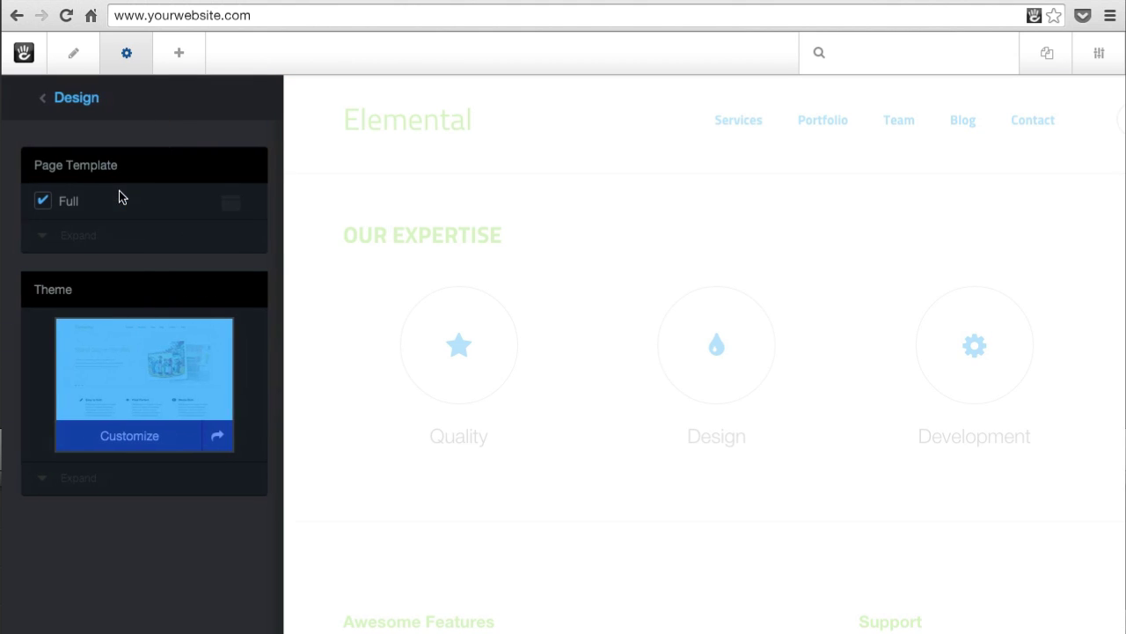
pyautogui.click(217, 443)
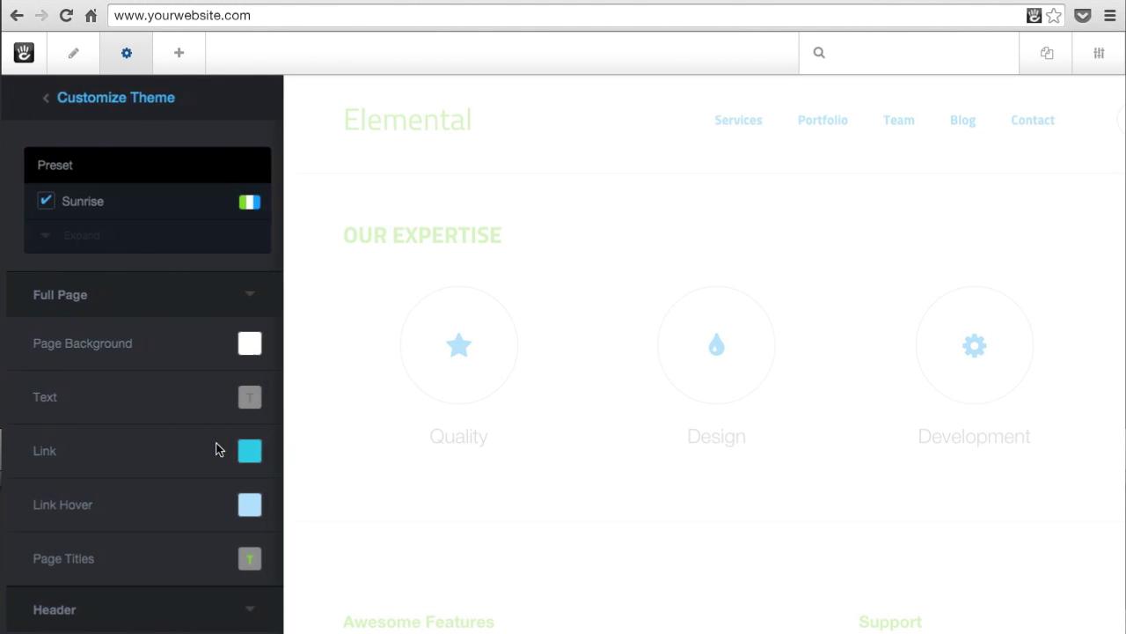
pyautogui.click(97, 246)
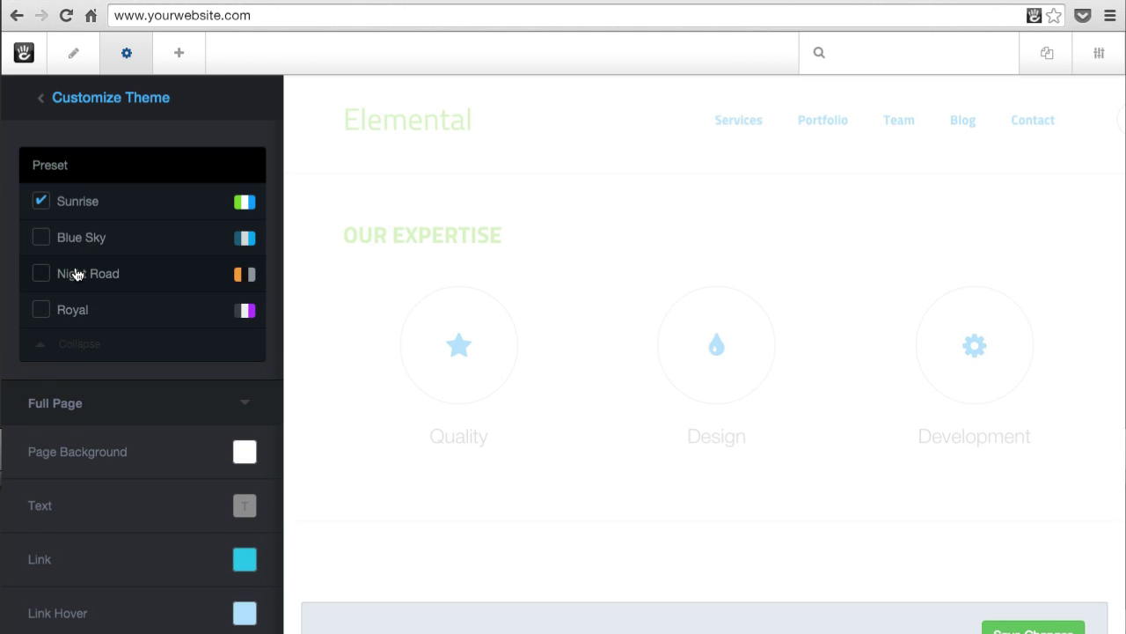
pyautogui.click(73, 310)
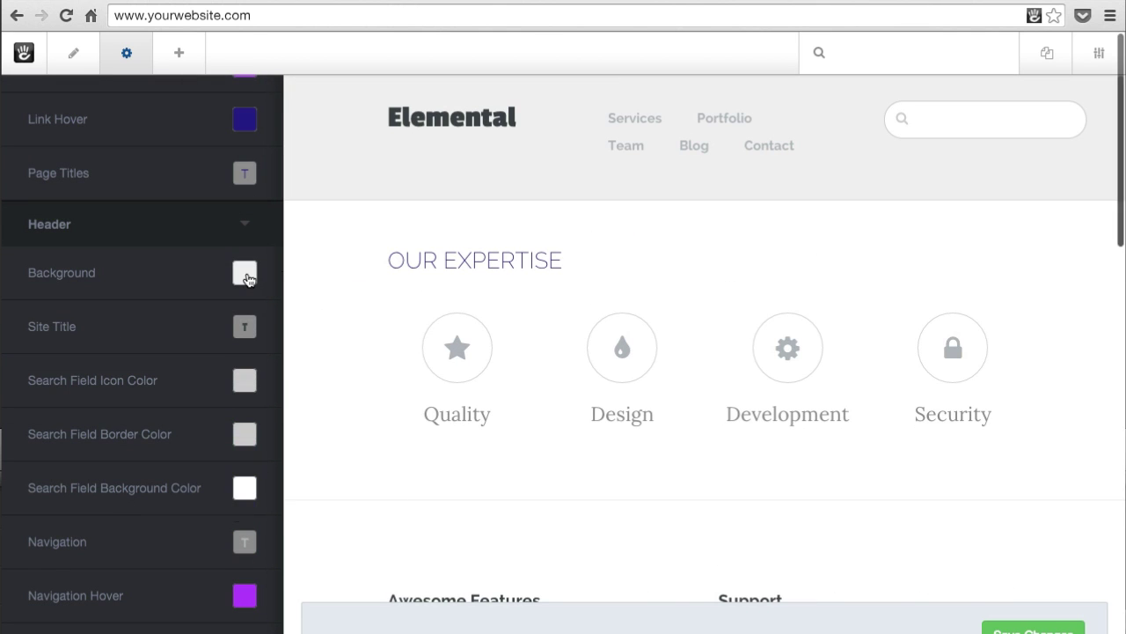
# Change the theme's header background to a light orange colour
pyautogui.click(245, 276)
pyautogui.moveTo(381, 370); pyautogui.dragTo(384, 339)
pyautogui.moveTo(280, 299)
pyautogui.mouseDown()
pyautogui.moveTo(276, 285)
pyautogui.moveTo(289, 287)
pyautogui.mouseUp()
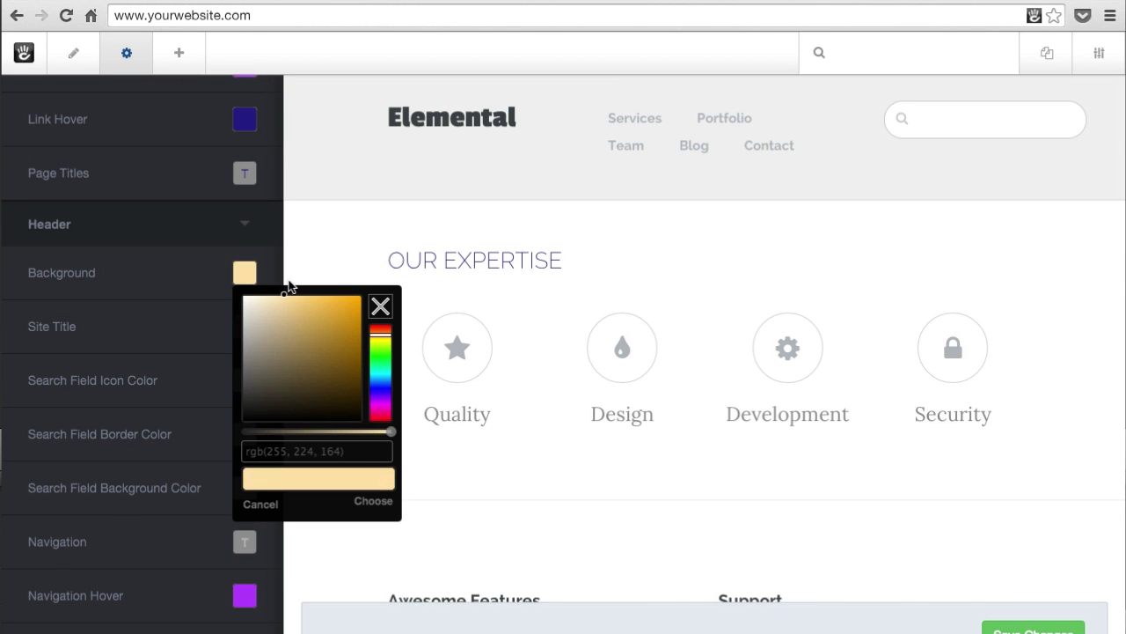
pyautogui.click(373, 501)
# Open the text style options for the header's Site Title
pyautogui.scroll(-1, 268, 445)
pyautogui.click(245, 296)
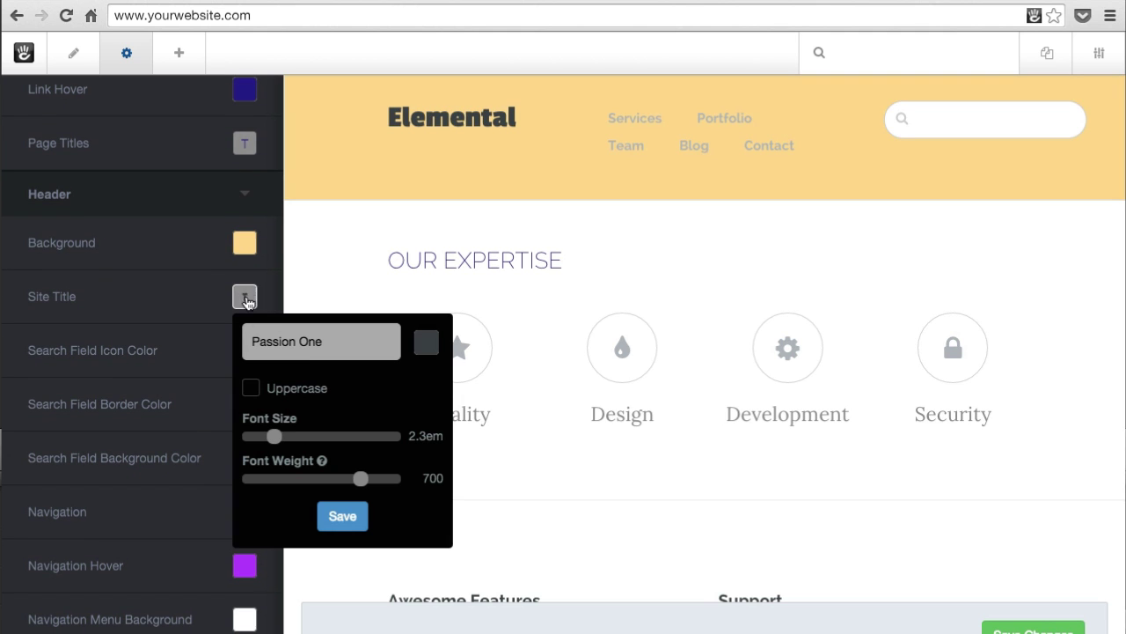